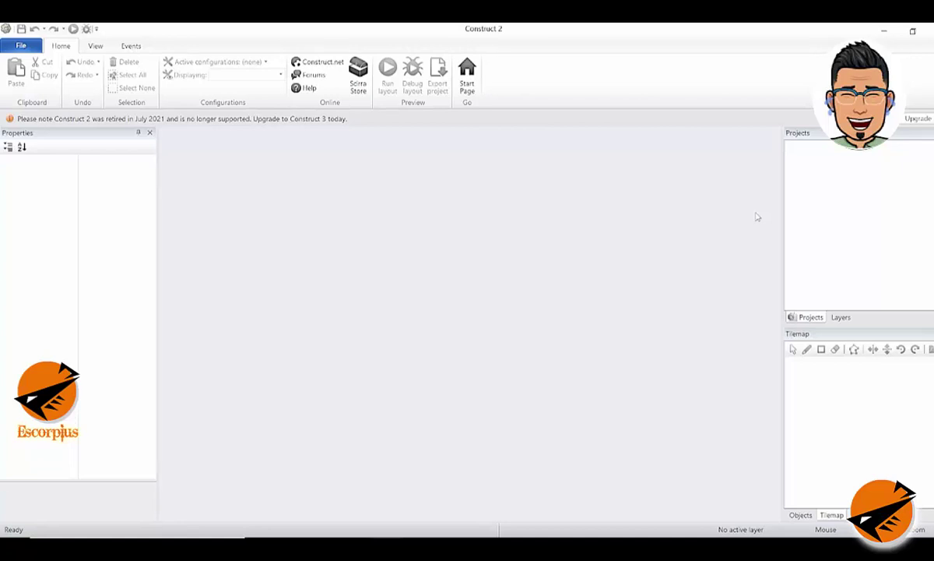
Create a new empty project with default settings
click(464, 237)
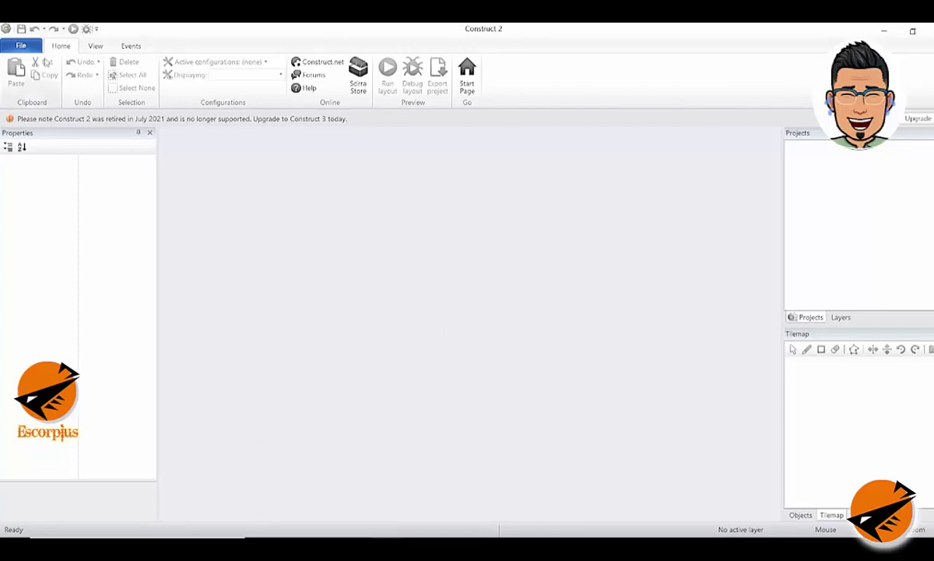
click(21, 46)
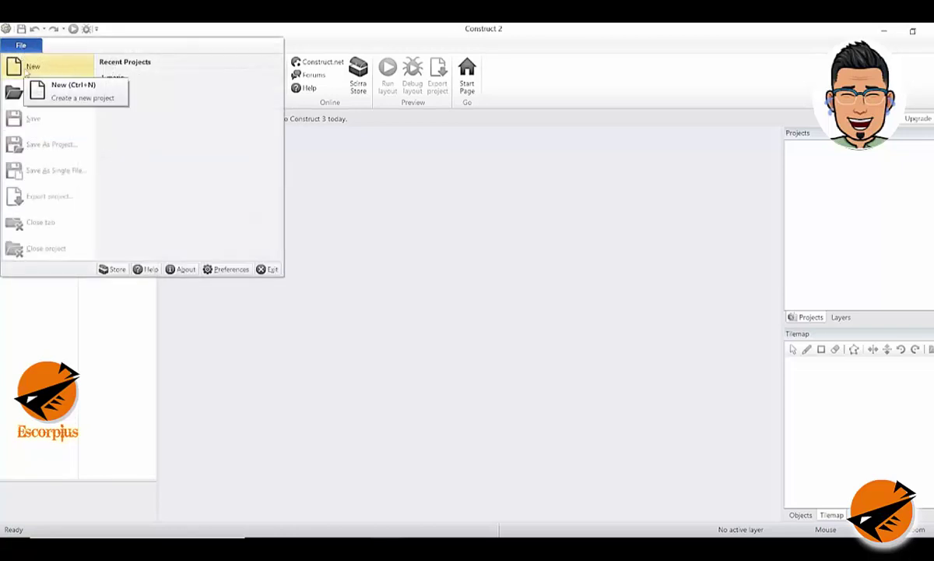
click(27, 69)
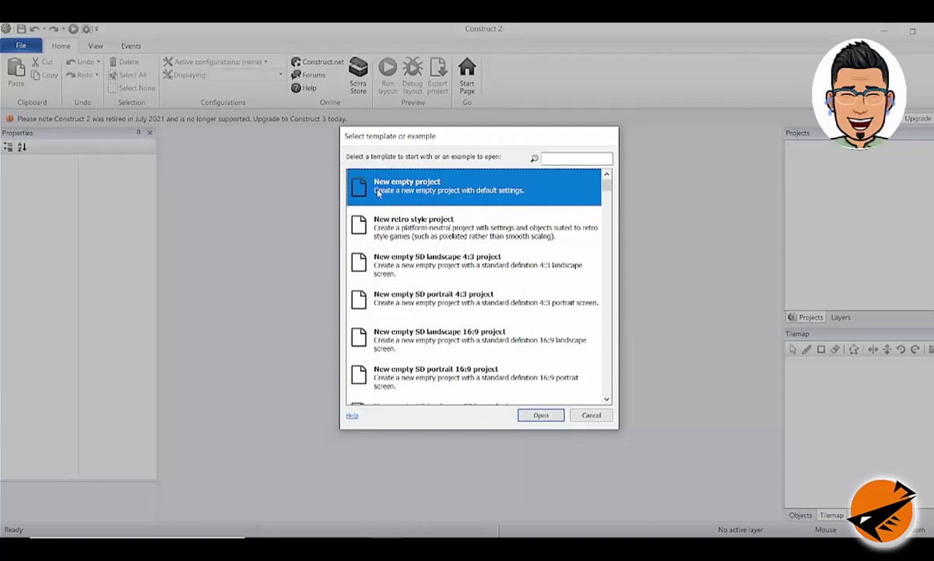
click(541, 415)
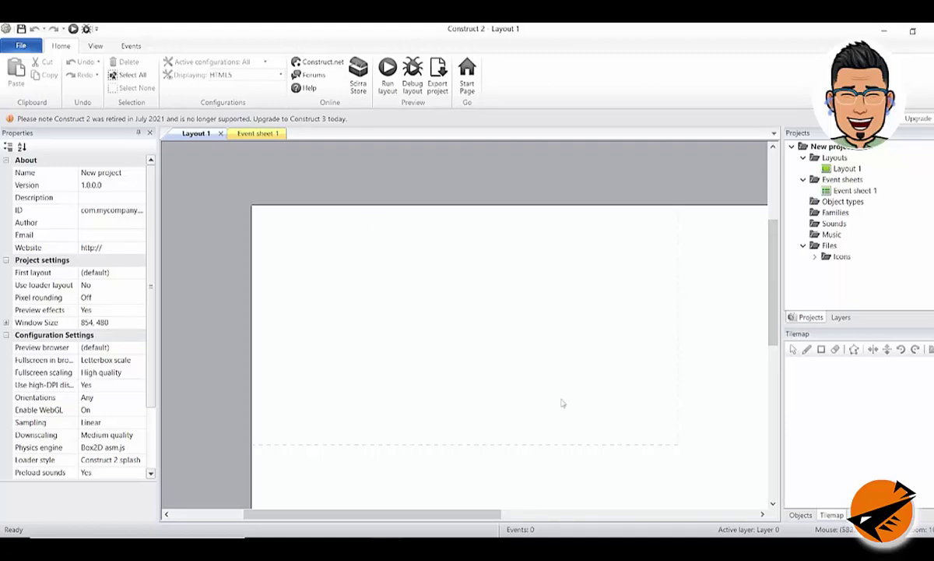
Examine the Layout 1 canvas and its surrounding area at different zoom levels and positions
drag(435, 519, 486, 530)
drag(773, 281, 764, 304)
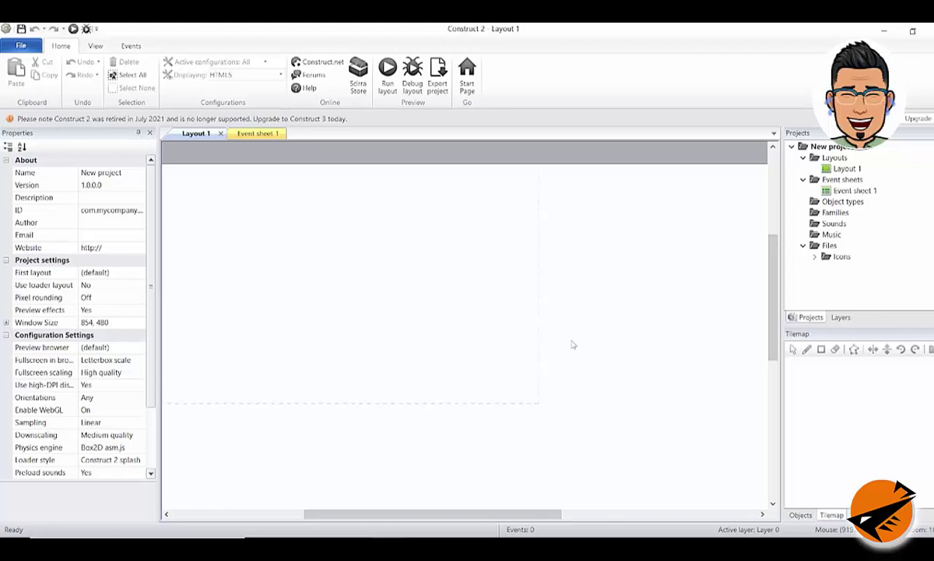
key(alt)
scroll(573, 344, down, 1)
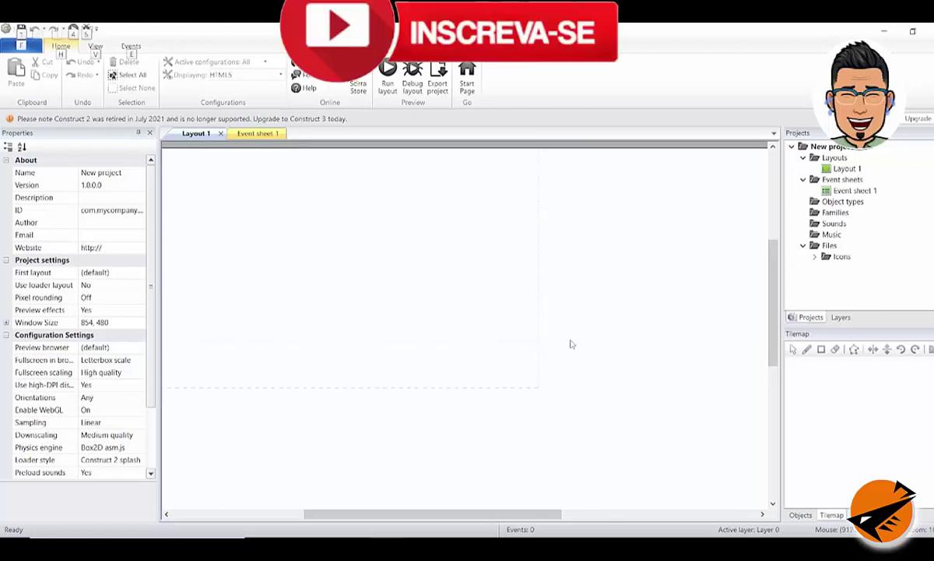
ctrl+scroll(573, 344, down, 2)
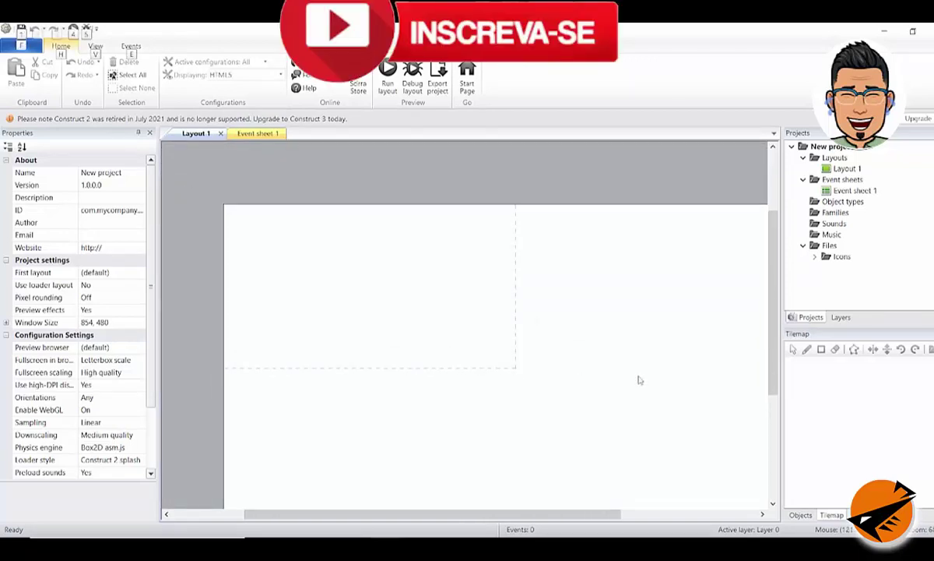
ctrl+scroll(641, 378, down, 2)
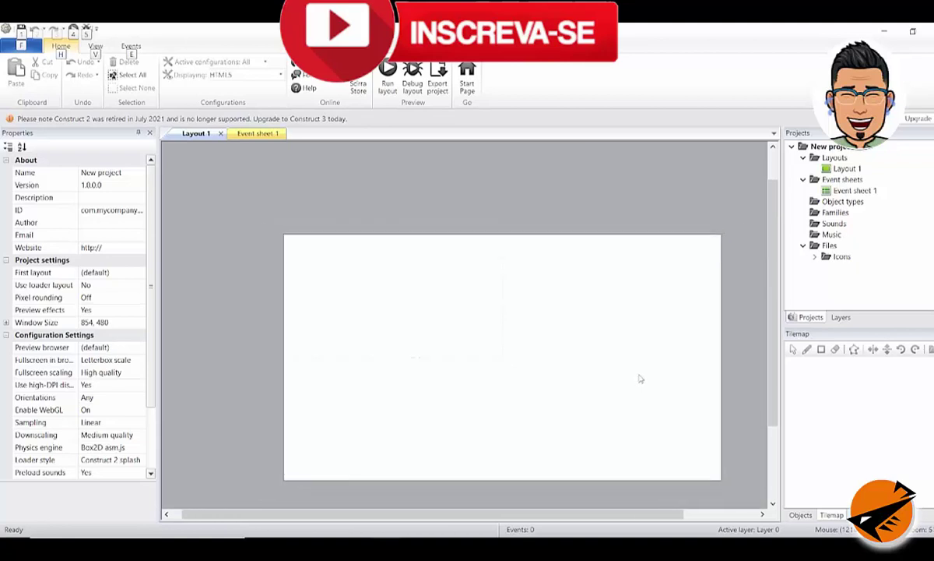
ctrl+scroll(701, 455, up, 1)
ctrl+scroll(701, 455, down, 1)
ctrl+scroll(703, 457, up, 1)
ctrl+scroll(703, 457, down, 1)
ctrl+scroll(703, 457, up, 2)
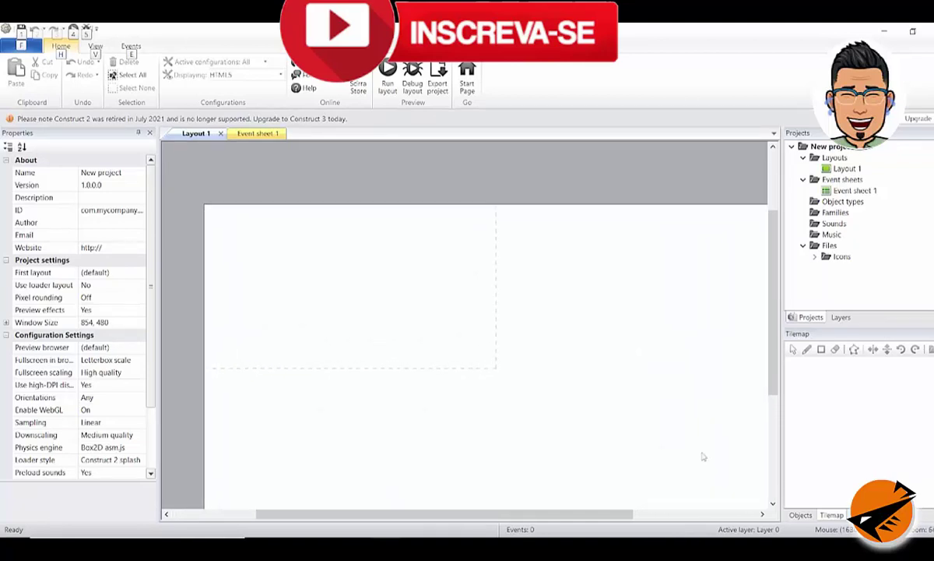
ctrl+scroll(703, 457, down, 1)
ctrl+scroll(703, 457, down, 1)
ctrl+scroll(704, 458, up, 1)
ctrl+scroll(703, 457, up, 2)
ctrl+scroll(703, 457, up, 1)
ctrl+scroll(703, 457, down, 1)
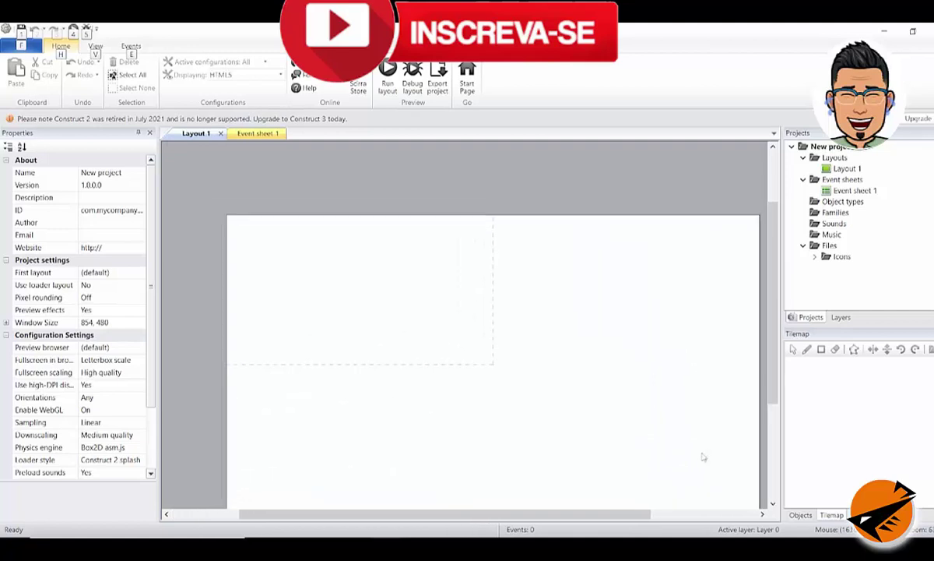
ctrl+scroll(703, 457, down, 2)
ctrl+scroll(703, 457, down, 1)
ctrl+scroll(703, 457, up, 2)
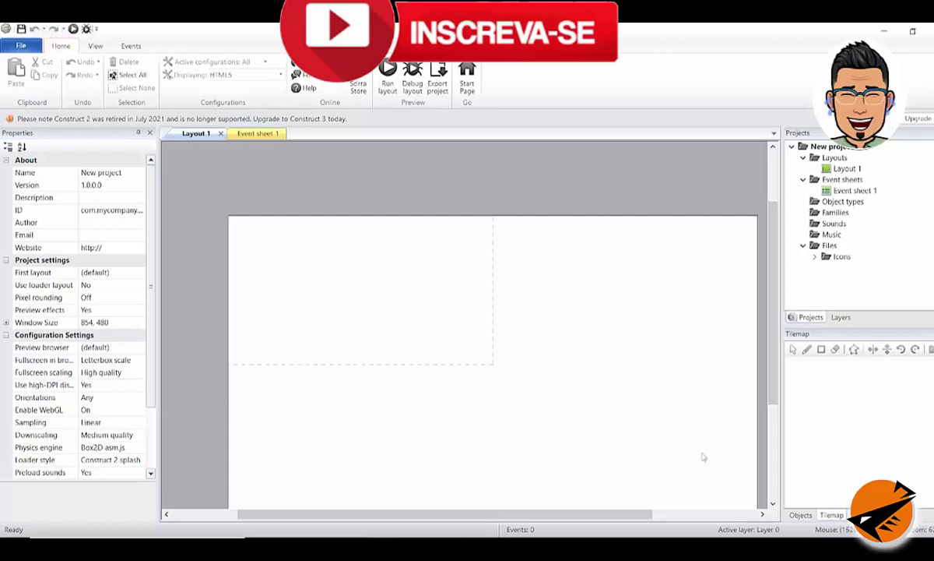
middle_drag(703, 457, 666, 407)
click(666, 407)
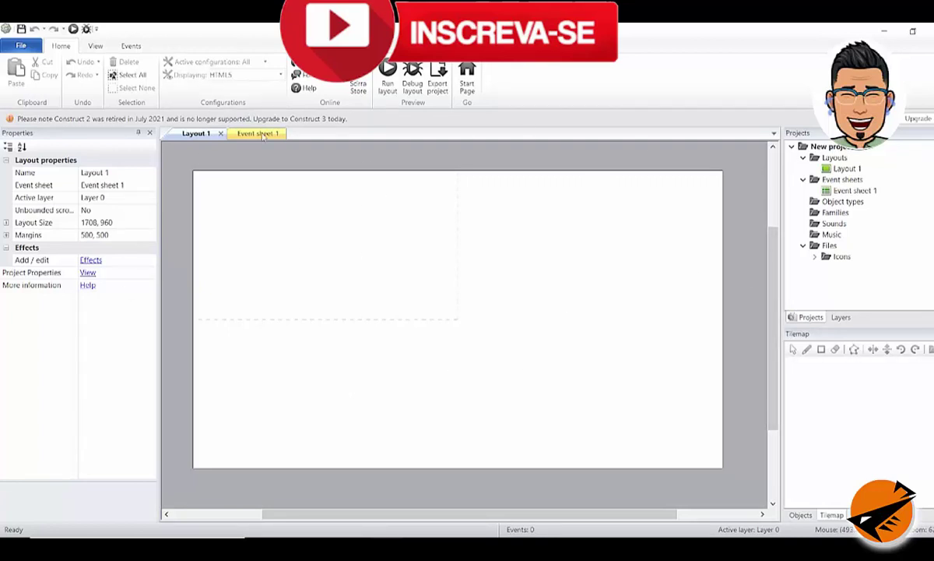
ctrl+scroll(460, 214, up, 1)
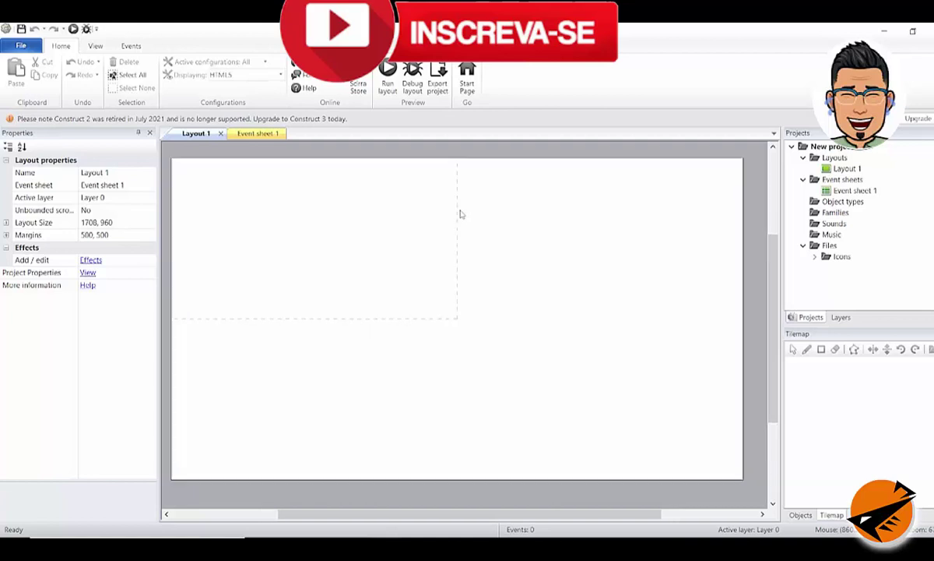
ctrl+scroll(460, 214, up, 2)
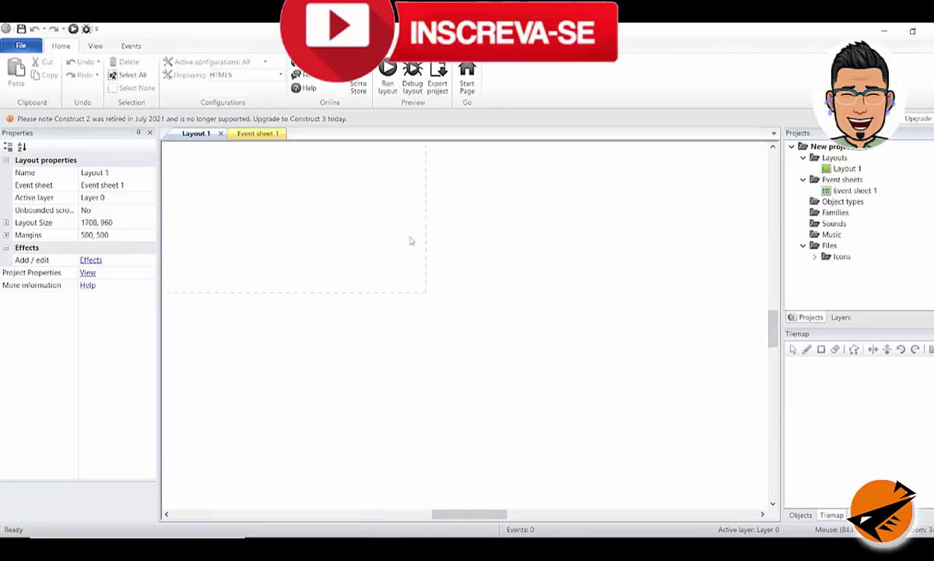
middle_drag(415, 243, 496, 402)
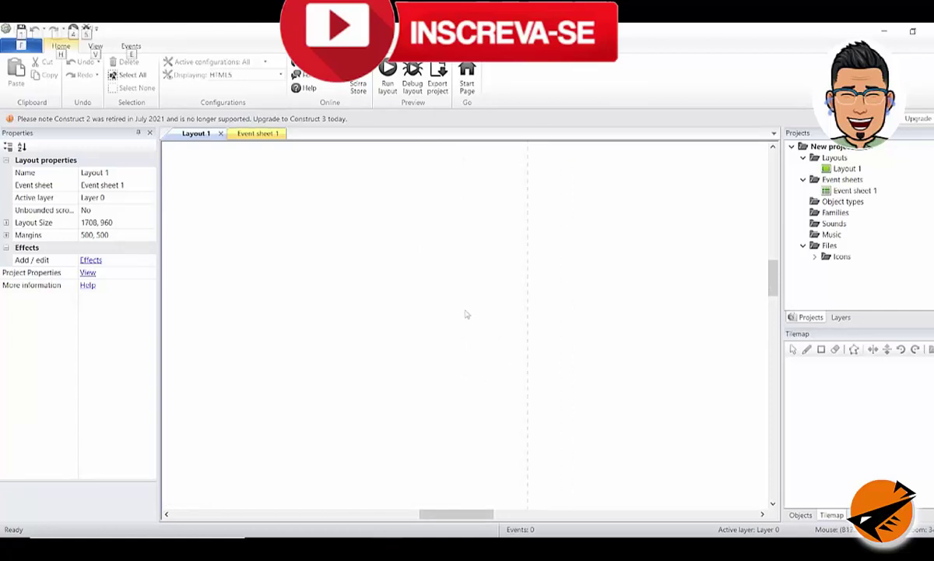
ctrl+scroll(467, 305, down, 5)
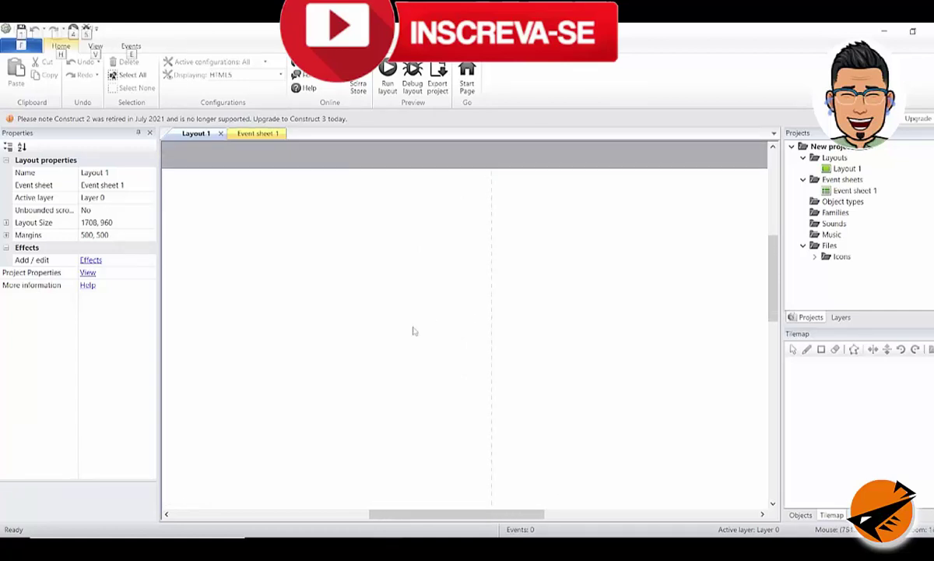
middle_drag(408, 336, 723, 262)
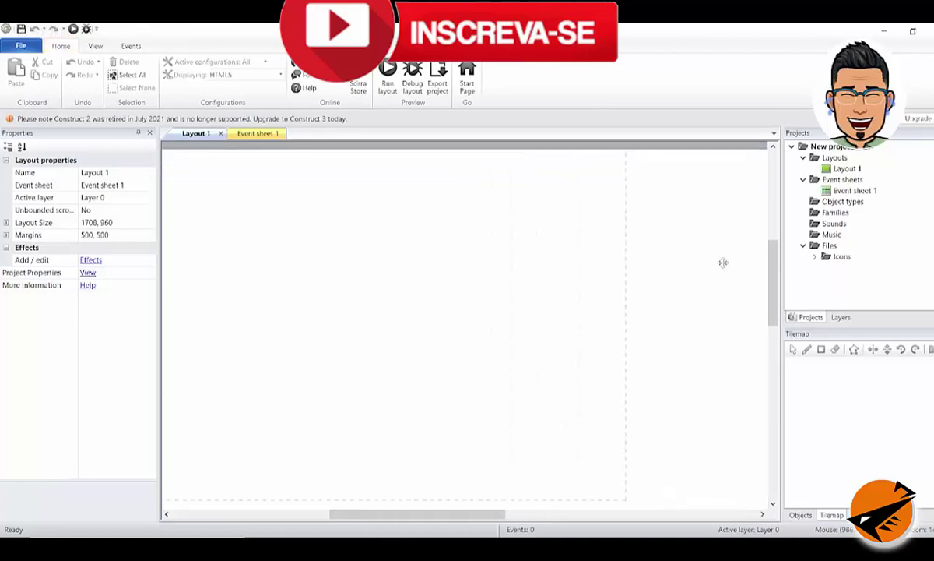
ctrl+scroll(486, 302, down, 3)
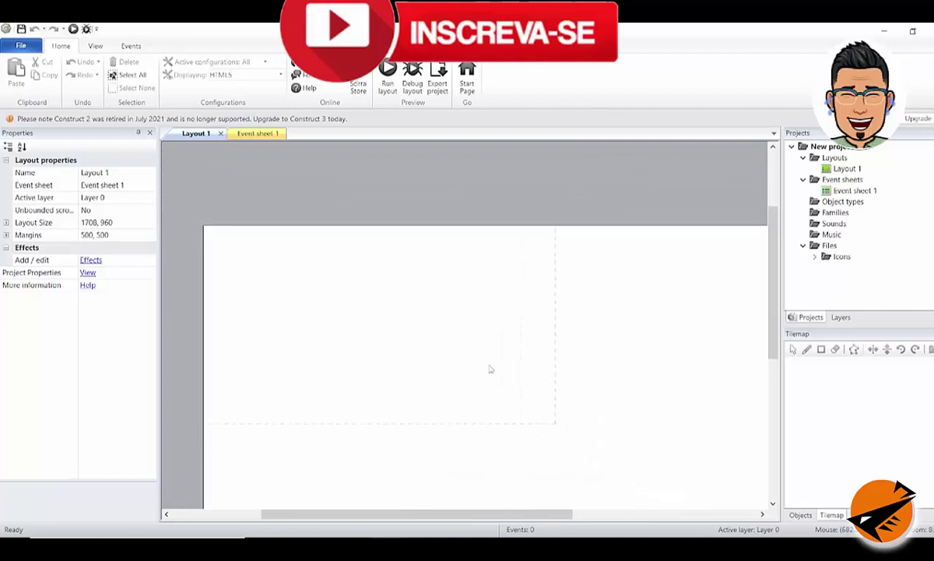
Examine the dashed window boundary on the layout and compare it with the layout's full width
click(209, 426)
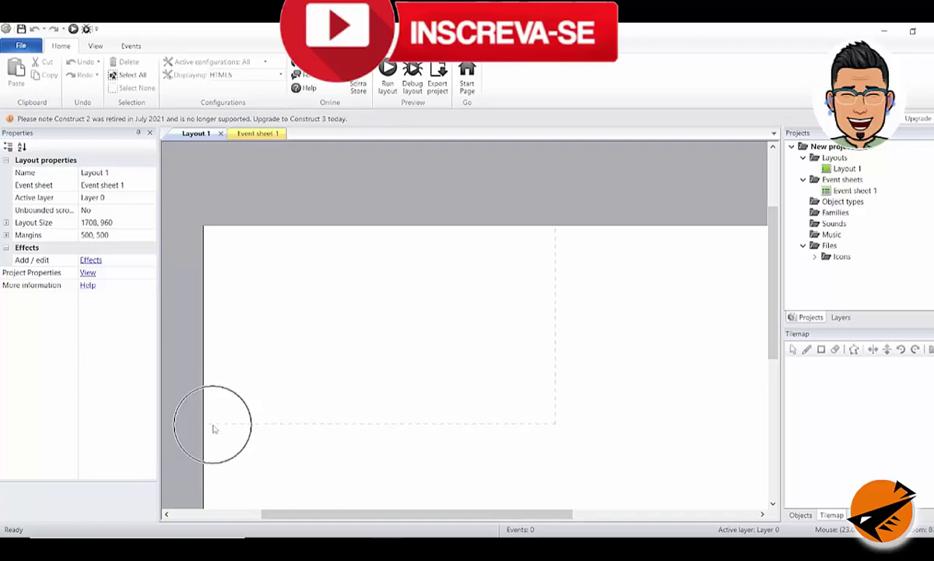
click(368, 424)
click(520, 398)
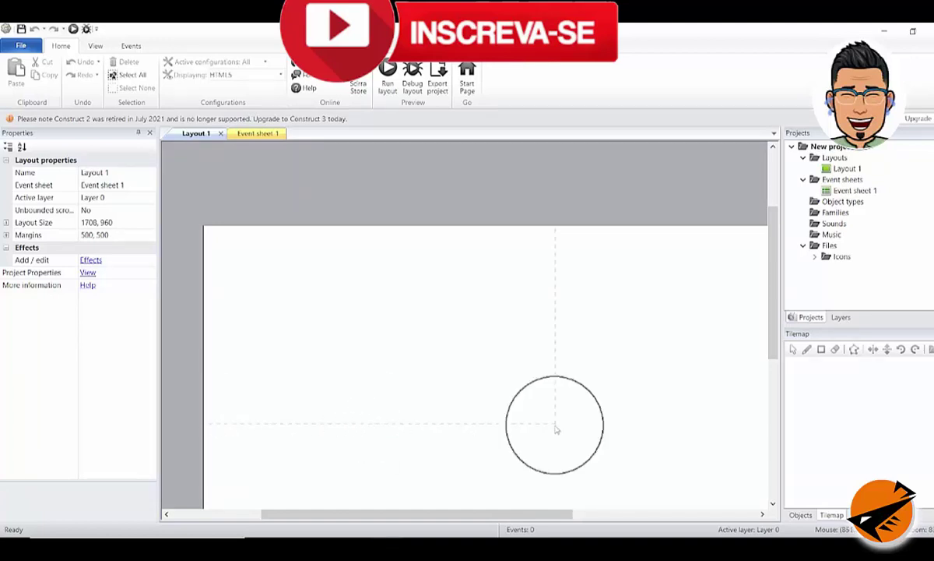
click(555, 336)
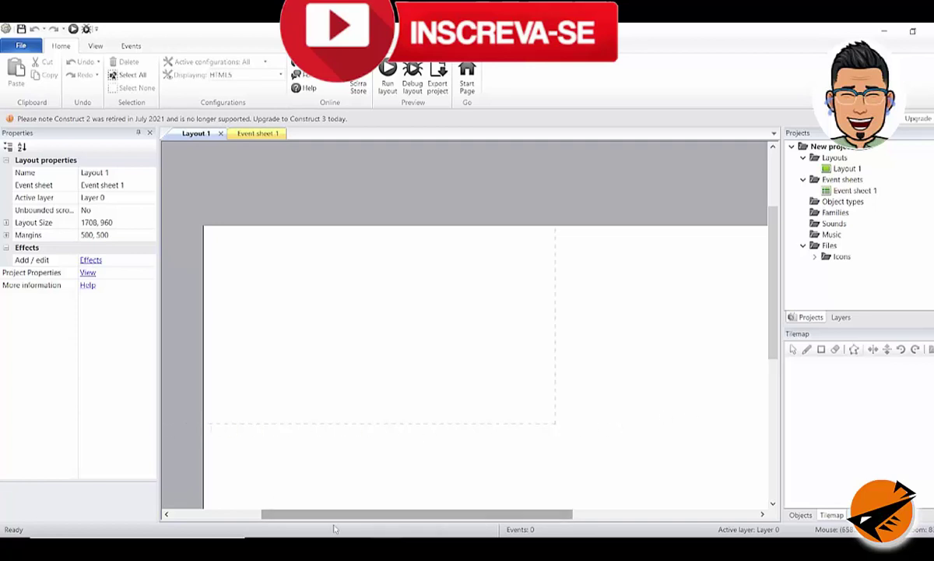
drag(343, 514, 477, 515)
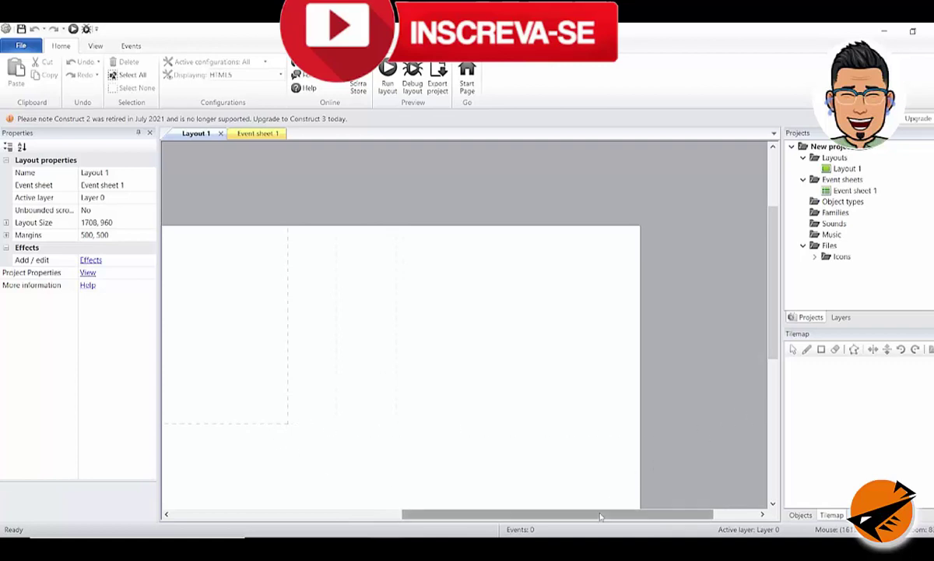
drag(600, 517, 474, 518)
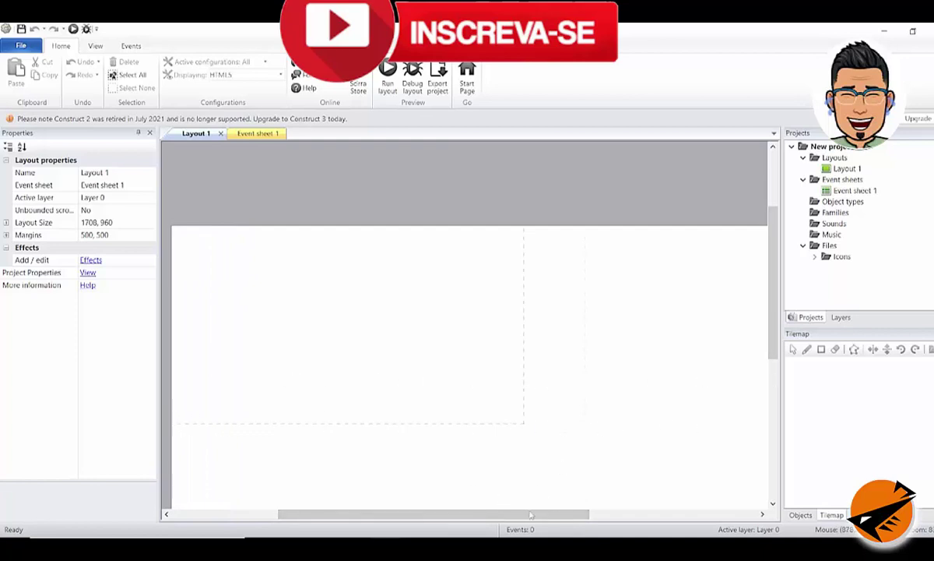
drag(501, 516, 469, 528)
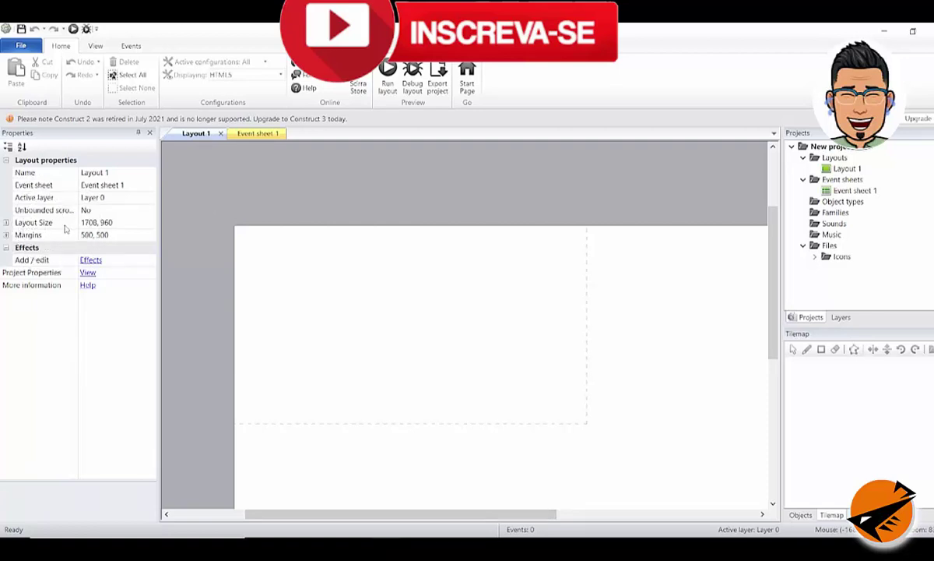
Set the width in Layout 1's layout size to 2400 pixels
click(55, 228)
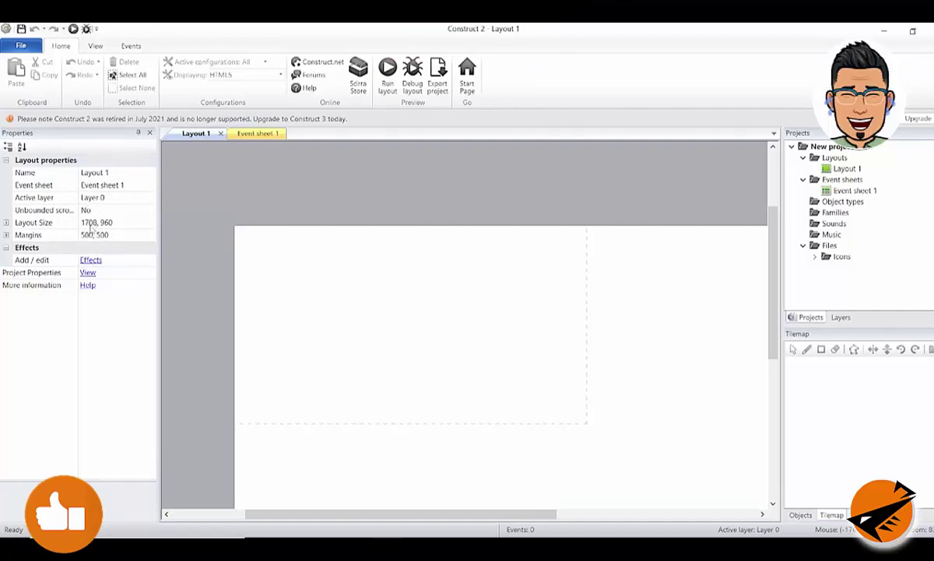
click(92, 224)
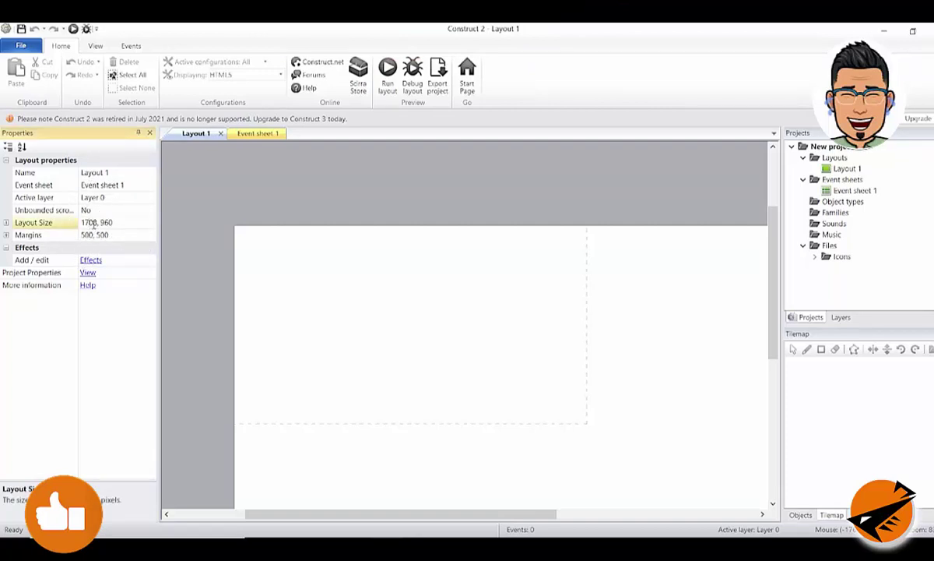
double_click(91, 221)
text(2400)
ctrl+scroll(531, 383, down, 5)
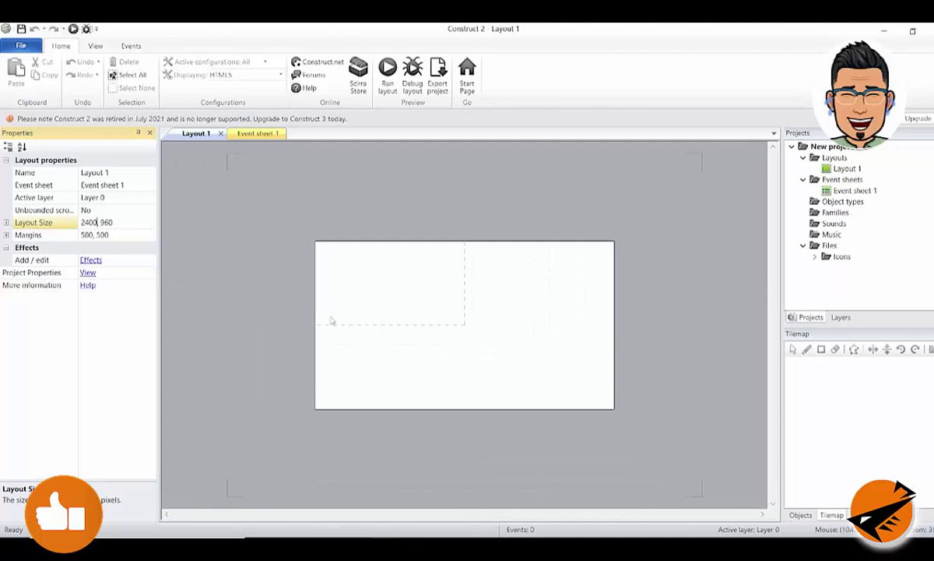
key(Return)
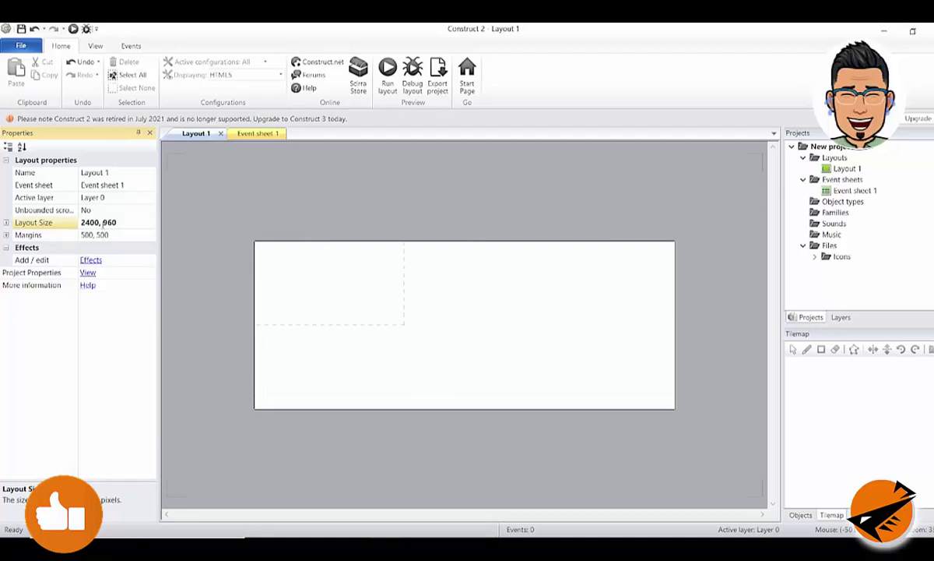
Set the height in Layout 1's layout size to 560 pixels
click(103, 224)
click(119, 223)
key(shift+Left)
key(shift+Left)
text(5)
key(Return)
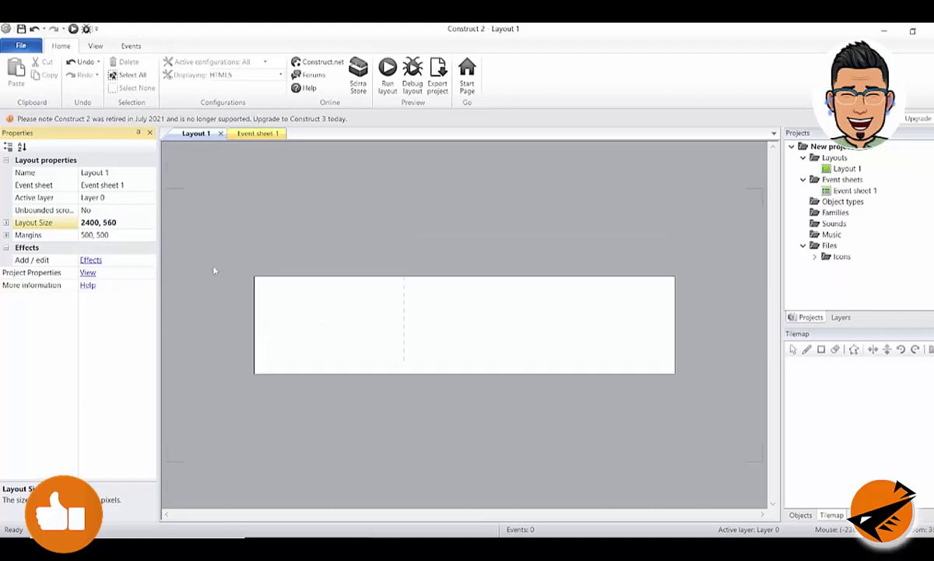
Set the height in Layout 1's layout size to 500 pixels
click(104, 222)
click(120, 224)
key(Return)
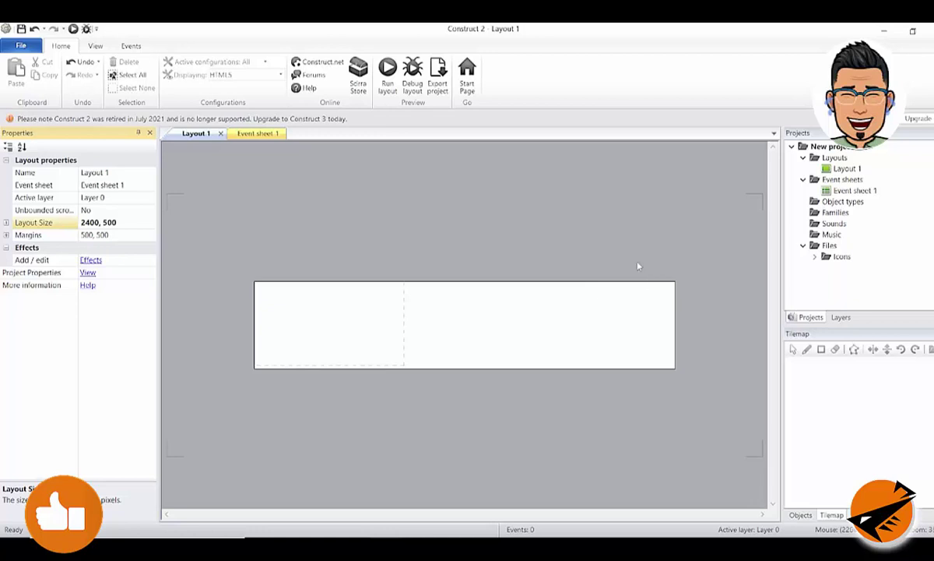
click(274, 247)
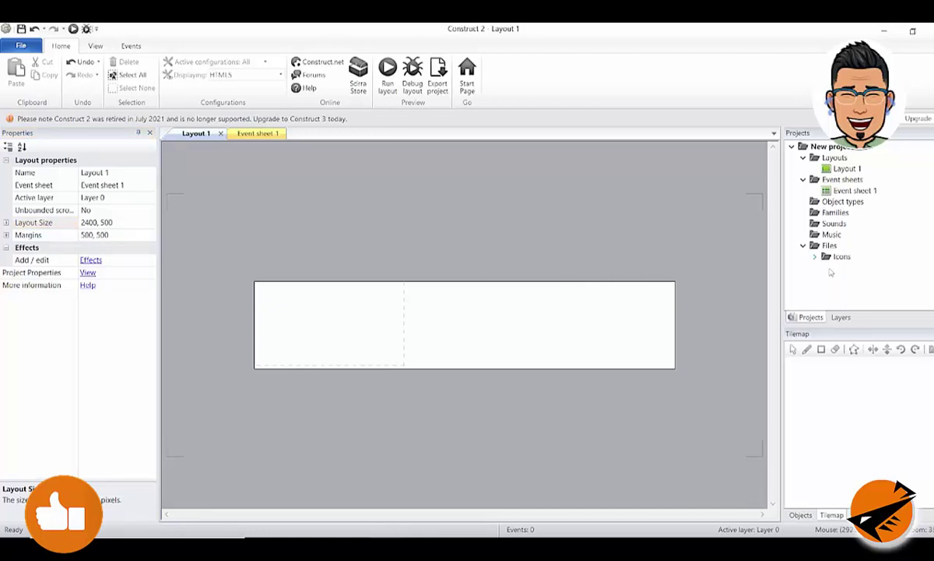
Look over the project structure, the layer list and Event sheet 1, ending back on Layout 1
drag(812, 317, 818, 327)
click(812, 318)
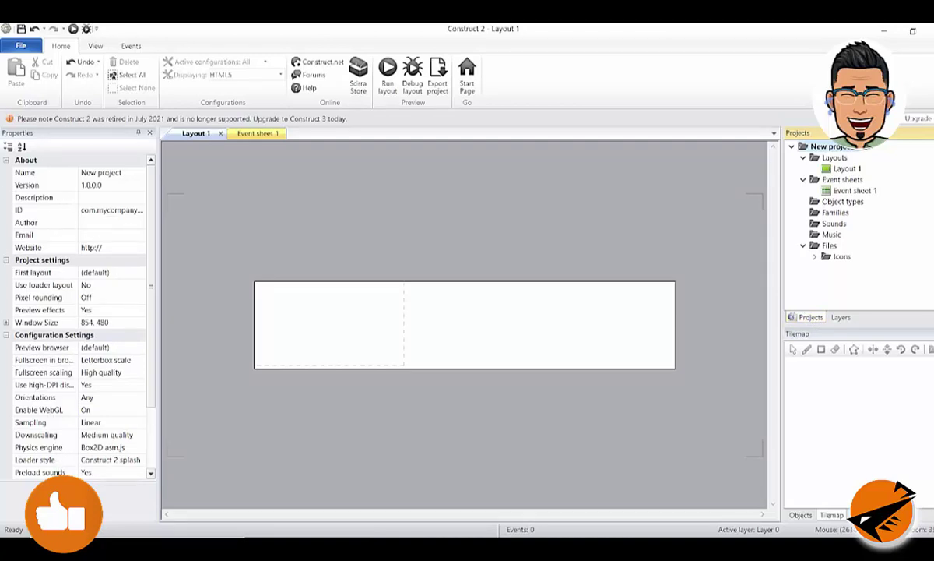
click(841, 317)
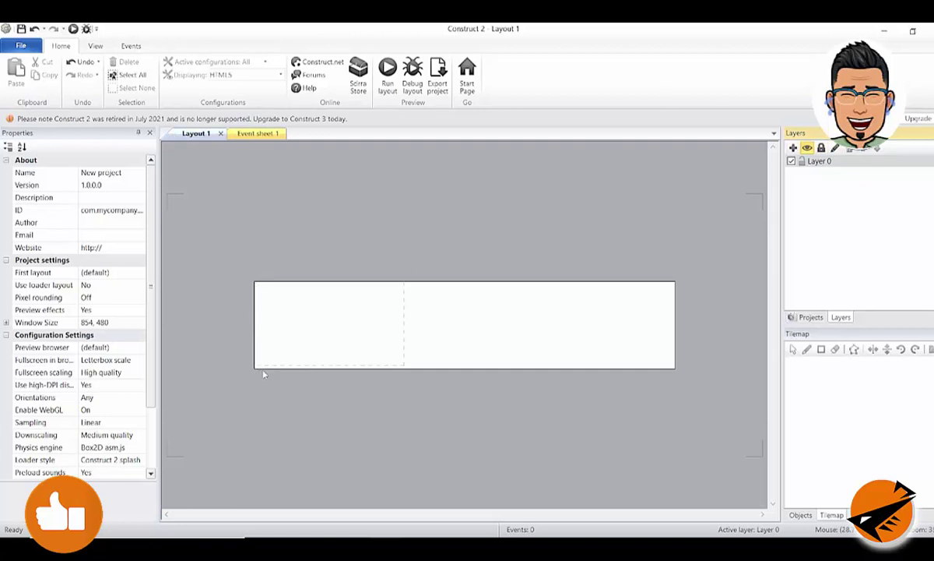
click(254, 135)
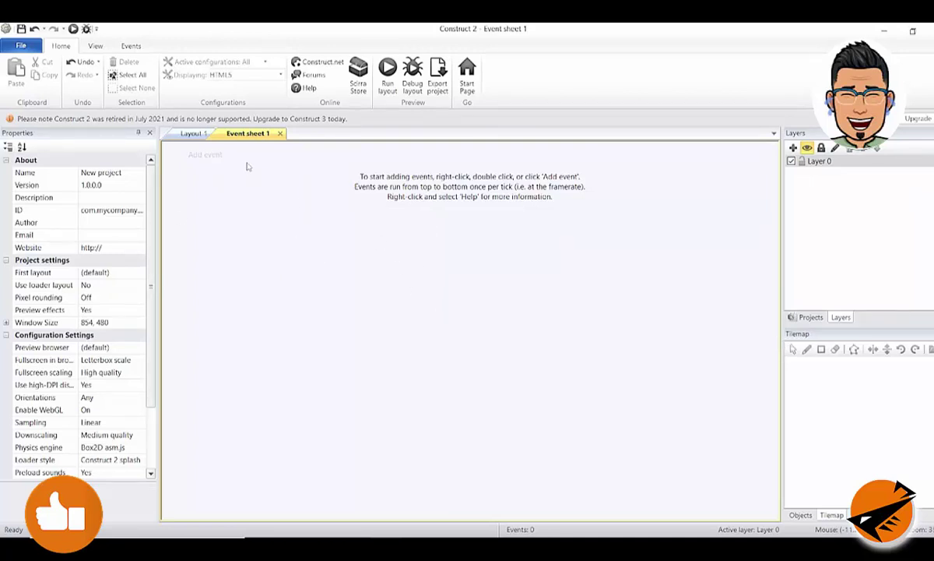
click(195, 134)
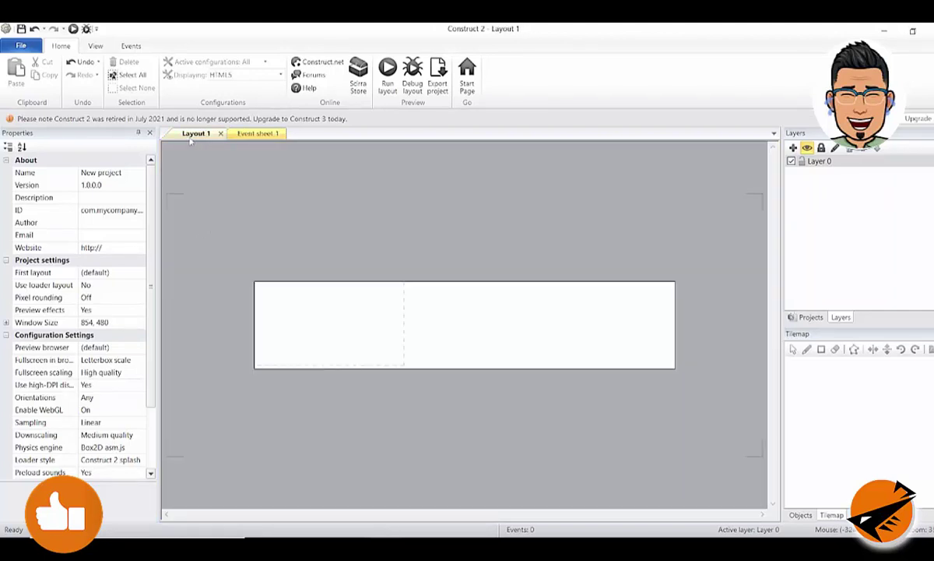
View Event sheet 1 and return to the starting area of Layout 1
click(249, 137)
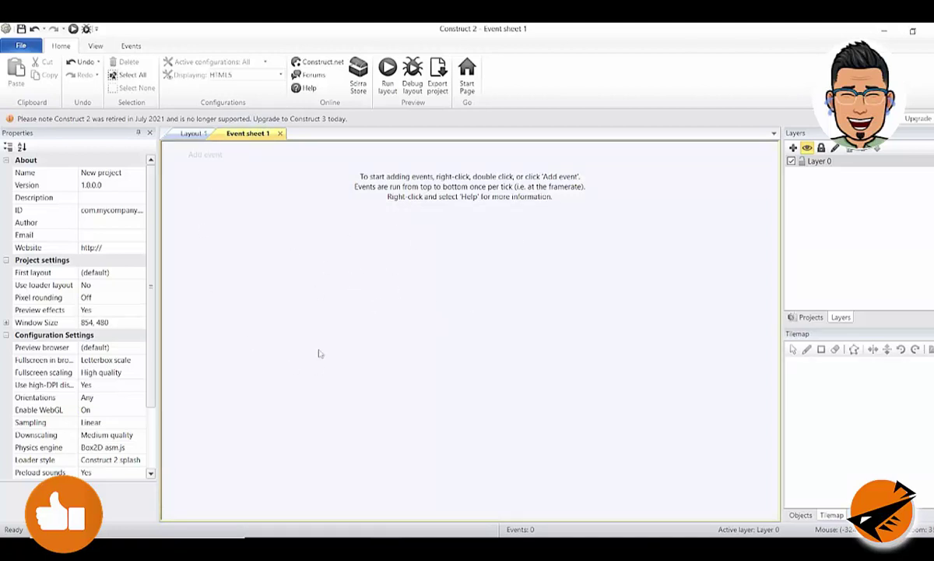
click(191, 134)
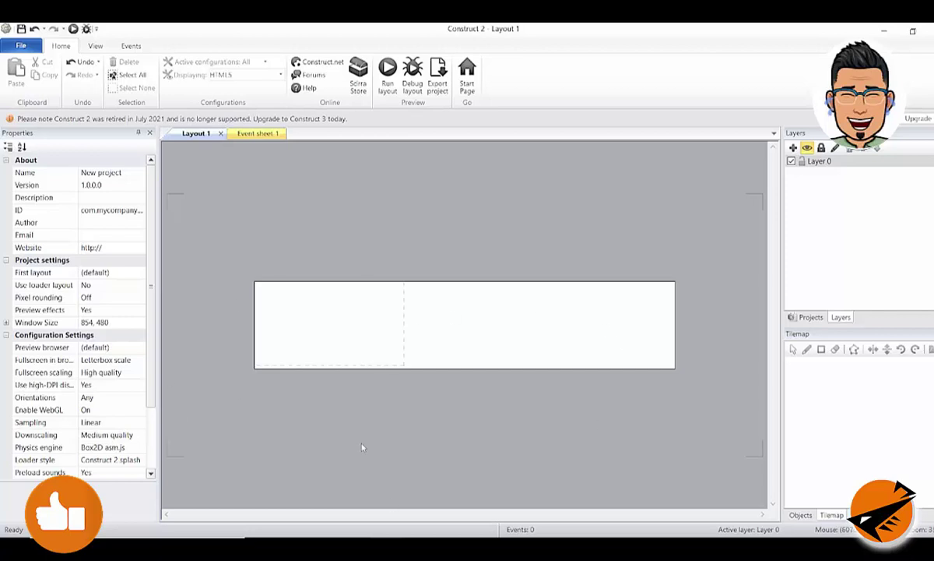
ctrl+scroll(287, 359, up, 5)
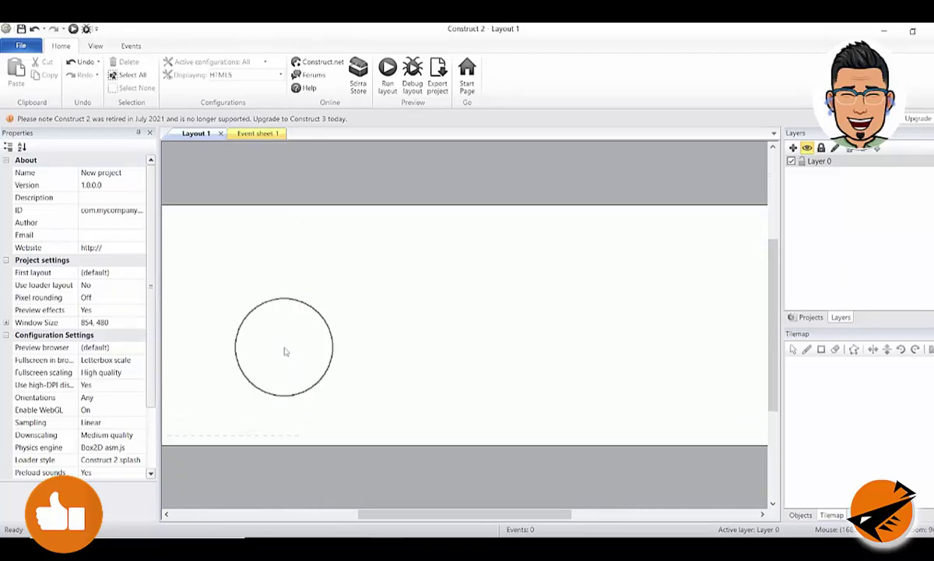
middle_drag(280, 349, 640, 345)
click(640, 346)
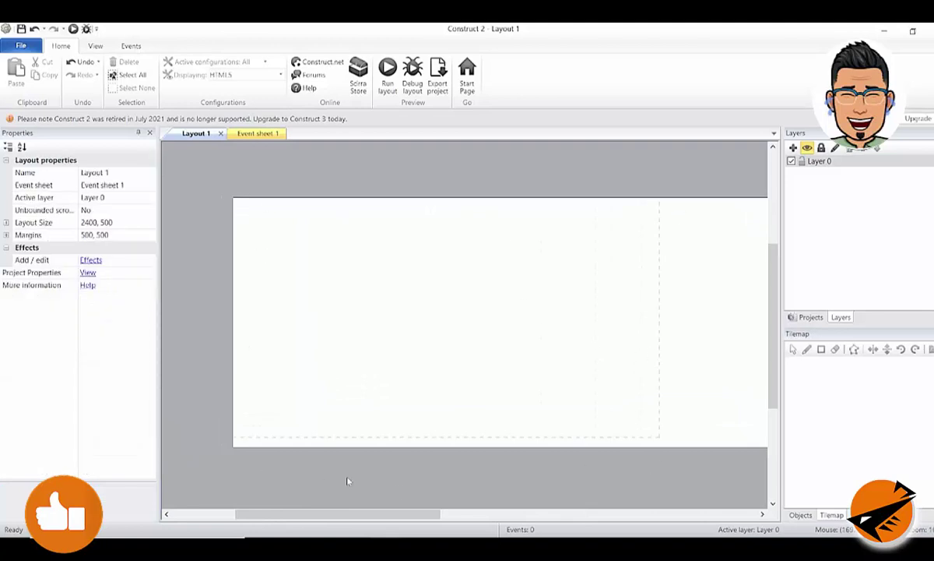
key(alt+Tab)
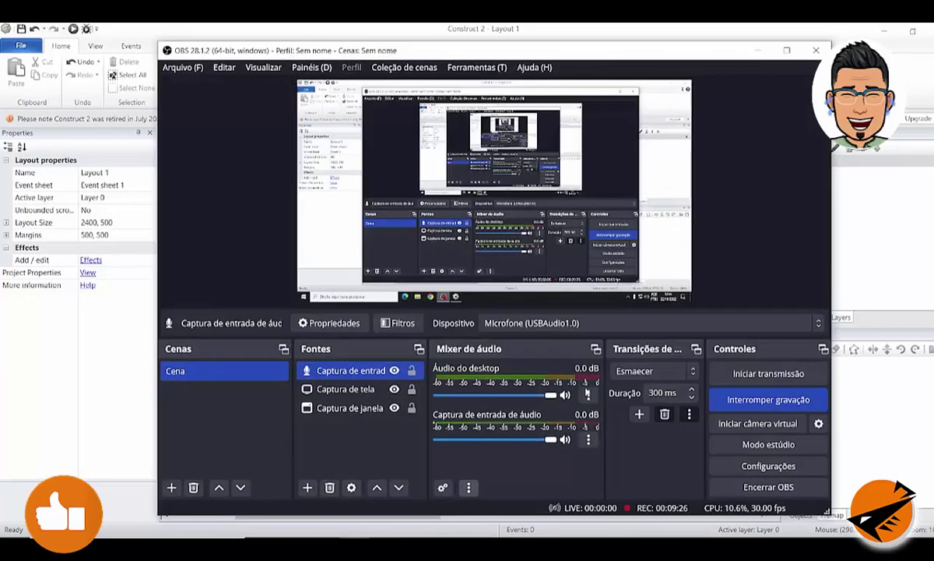
click(704, 27)
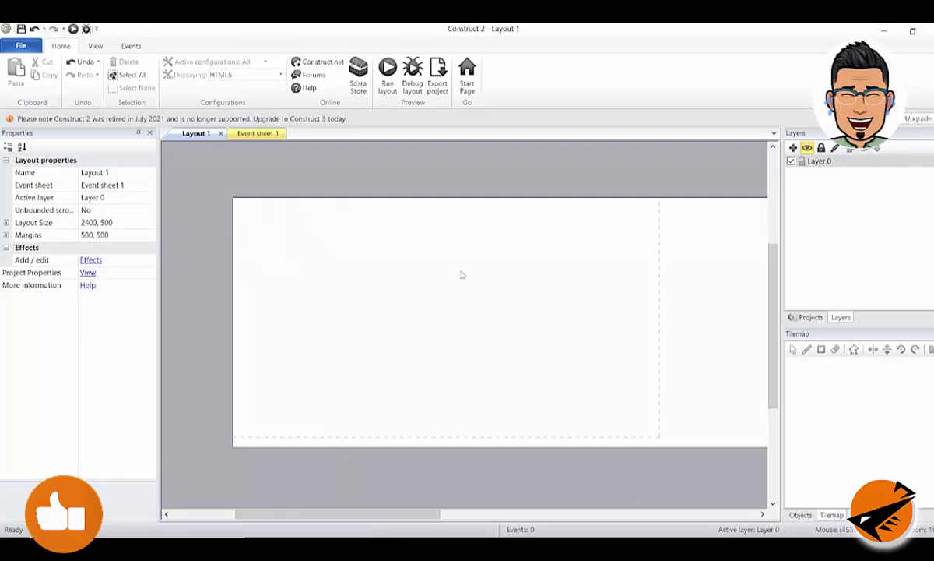
Open the list of insertable object types for Layout 1 and look through its categories
double_click(415, 297)
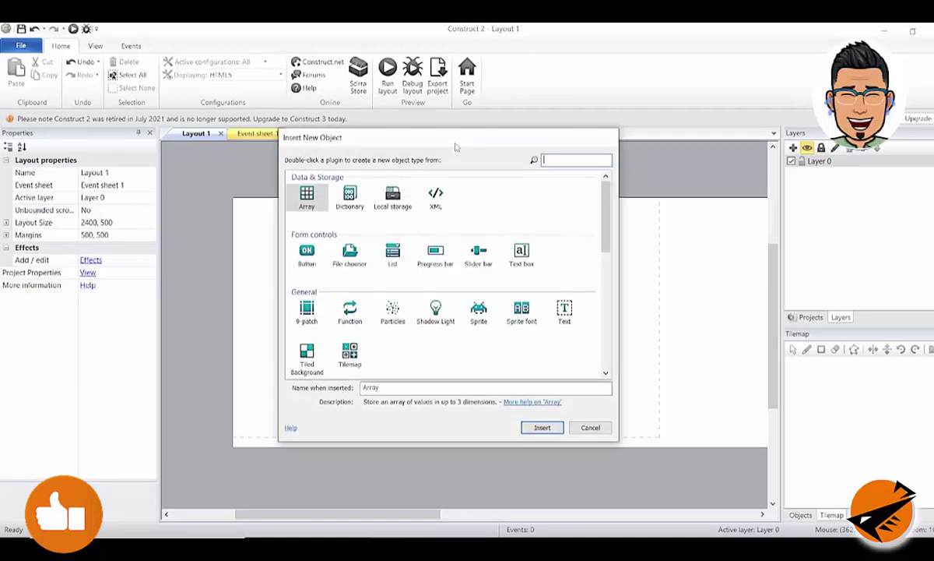
drag(455, 136, 427, 139)
drag(577, 209, 586, 328)
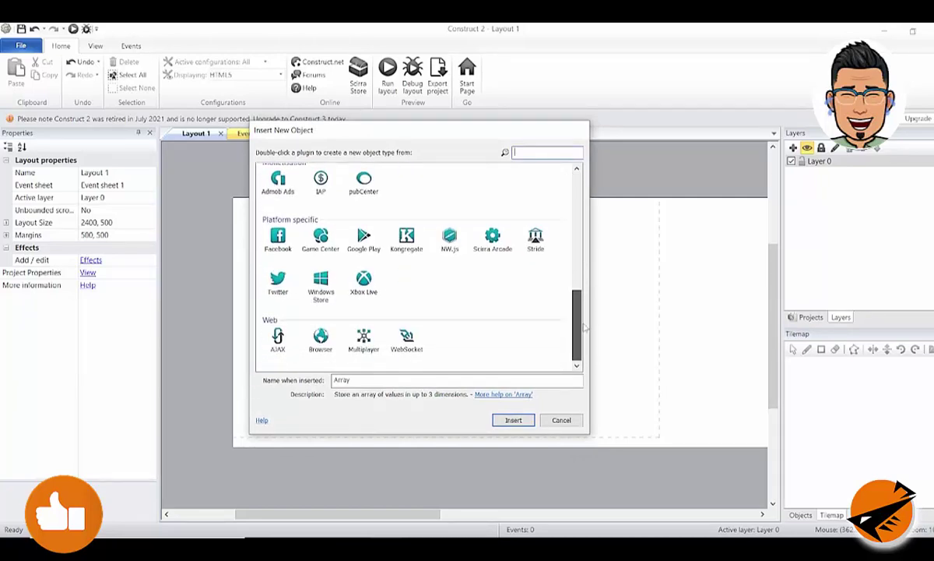
scroll(420, 265, up, 10)
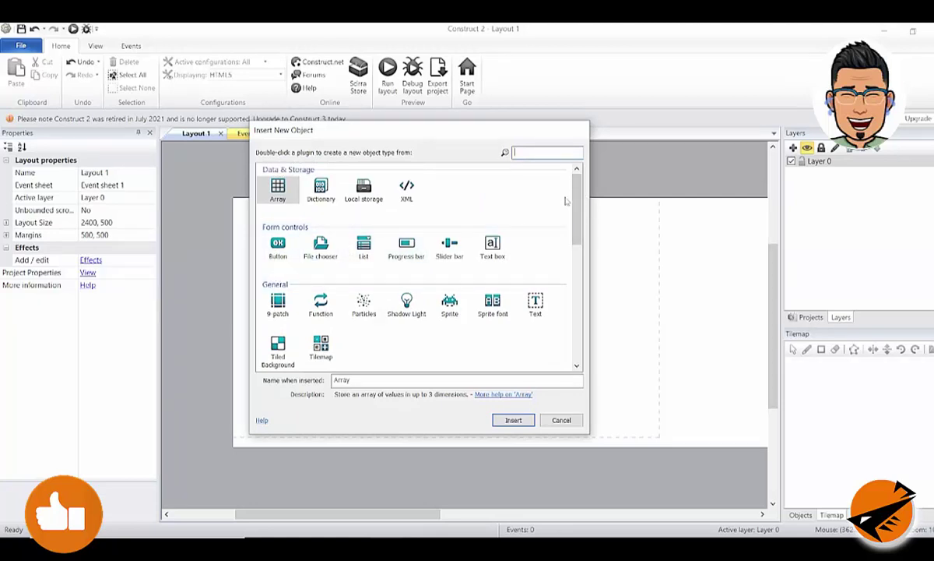
scroll(556, 233, down, 3)
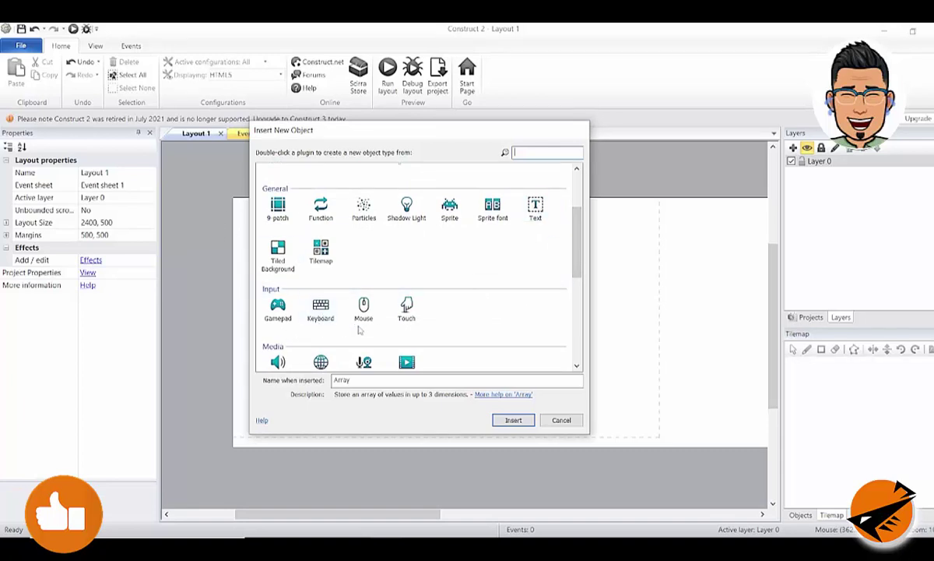
scroll(549, 249, down, 3)
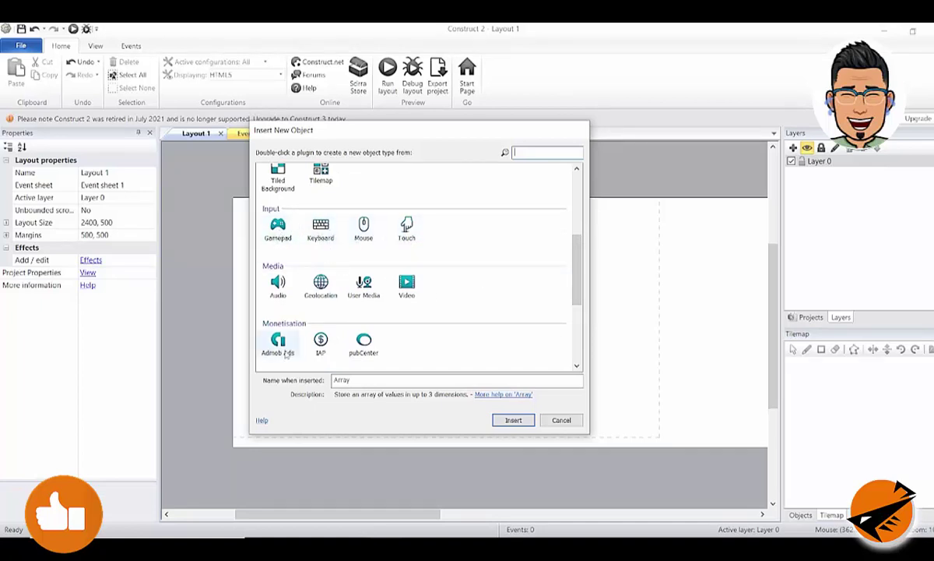
drag(574, 289, 578, 264)
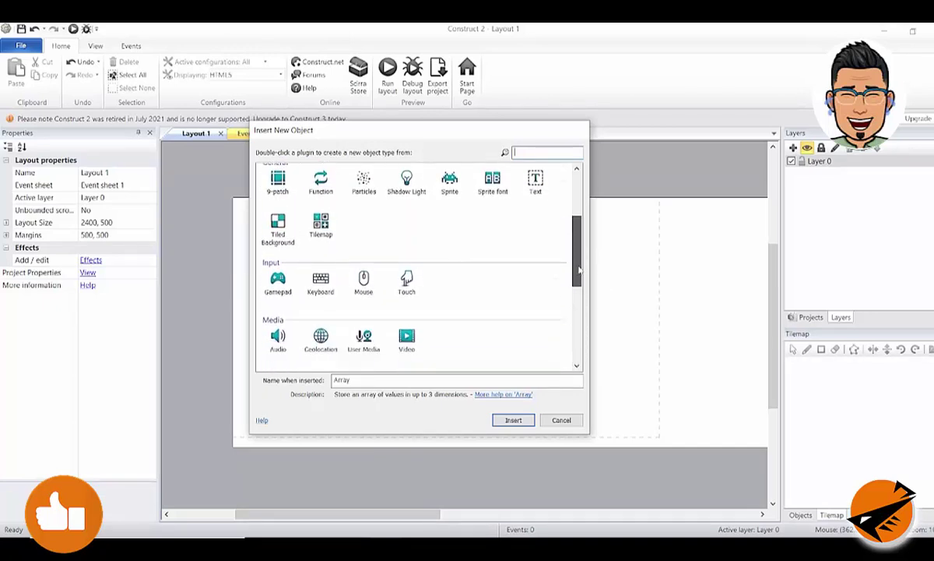
scroll(545, 253, up, 2)
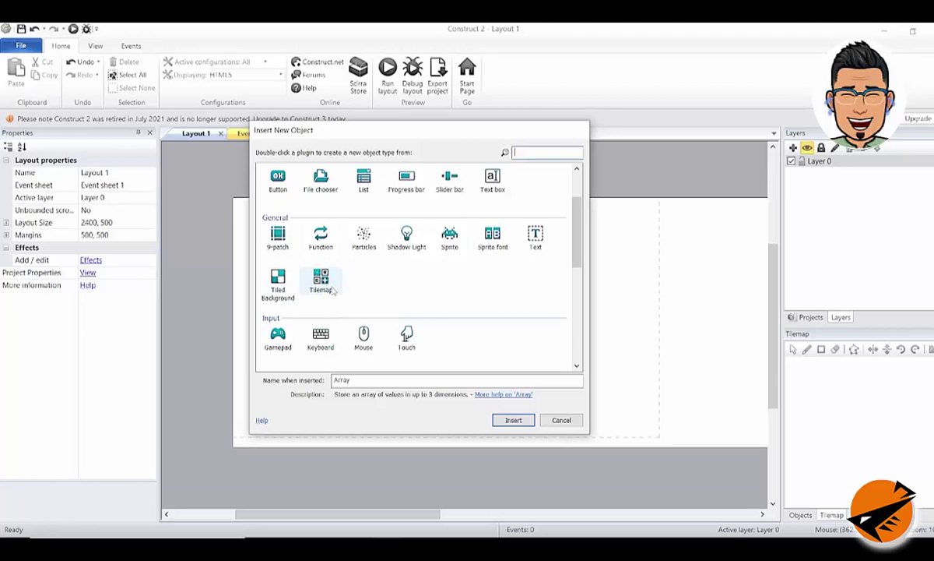
Insert a Sprite object in Layout 1 at about position 133, 232, near the layout's left edge
click(449, 243)
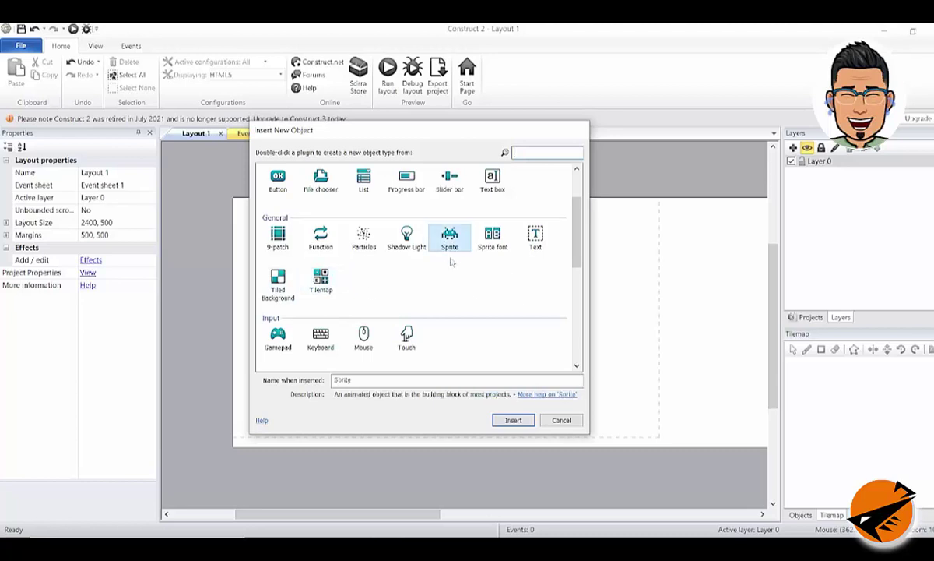
click(513, 420)
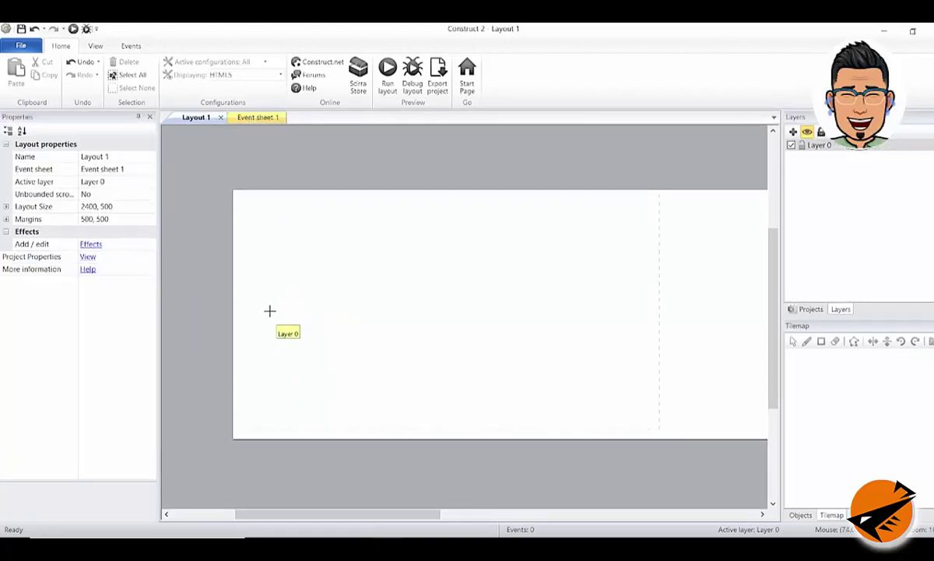
click(299, 305)
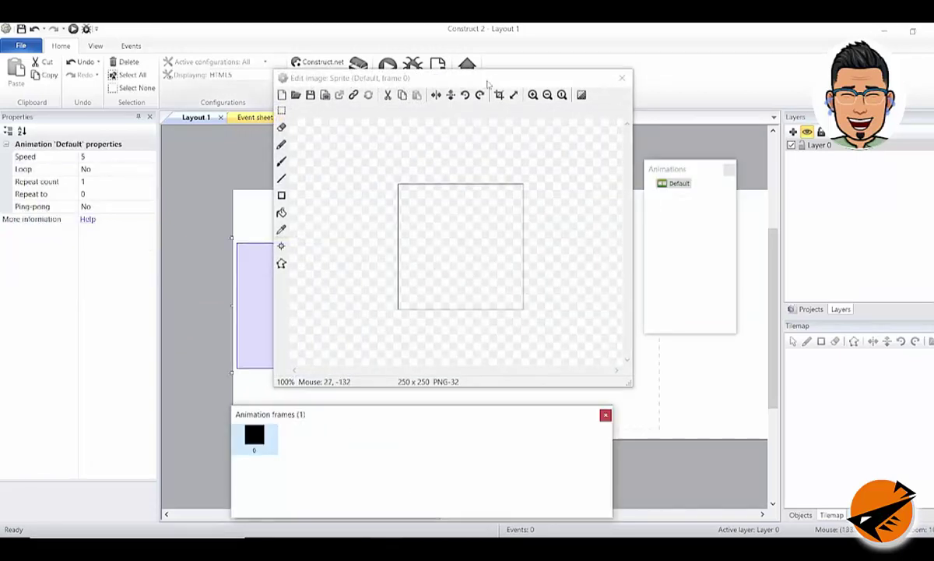
Fill the sprite's image with brown (RGB 156, 119, 98) and close the image editor
mouse_move(488, 84)
mouse_down()
mouse_move(476, 156)
mouse_move(479, 99)
mouse_up()
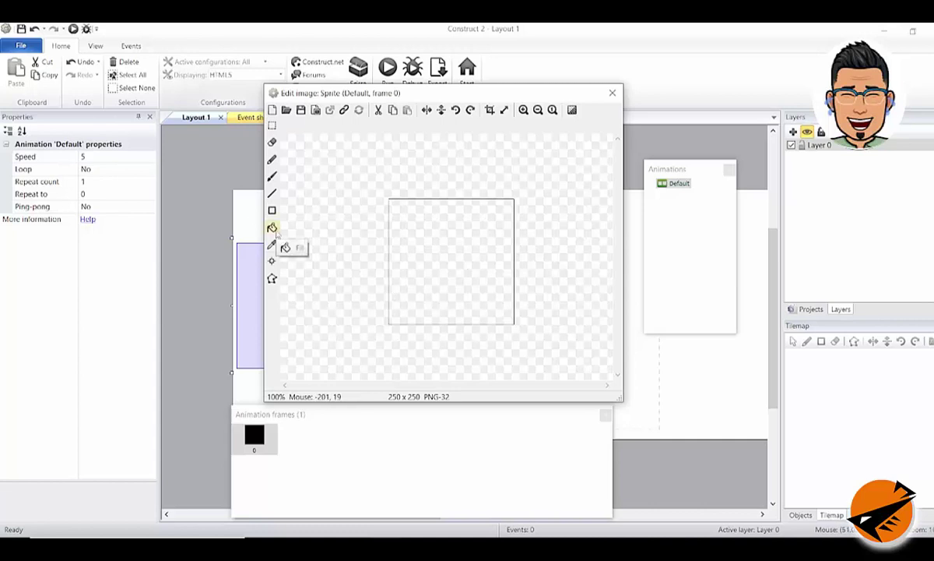
click(273, 227)
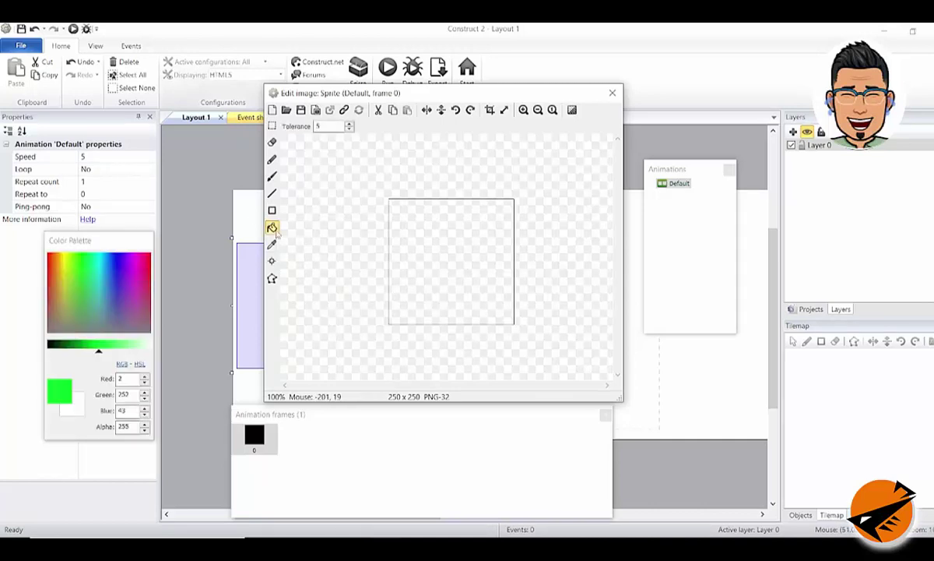
drag(60, 322, 61, 327)
drag(99, 352, 90, 352)
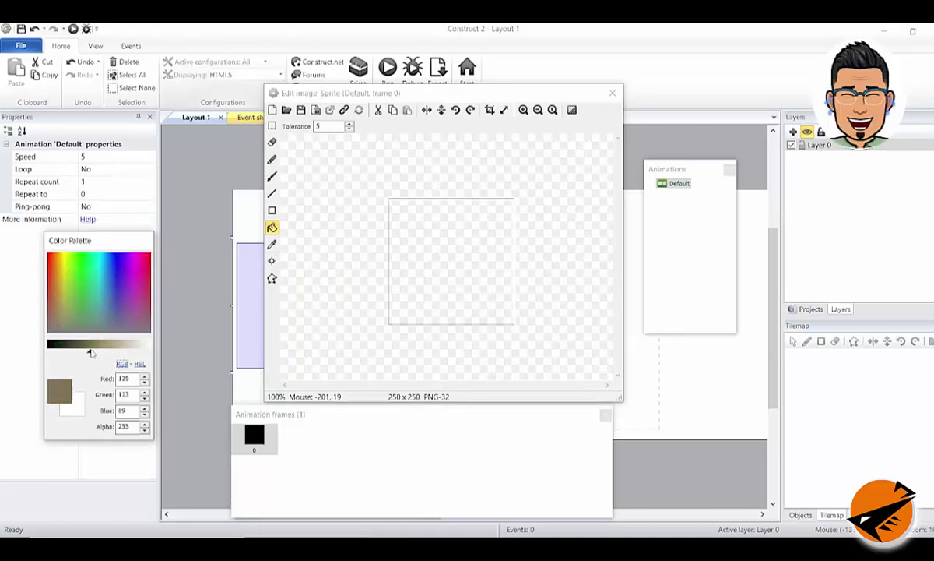
click(50, 293)
click(444, 243)
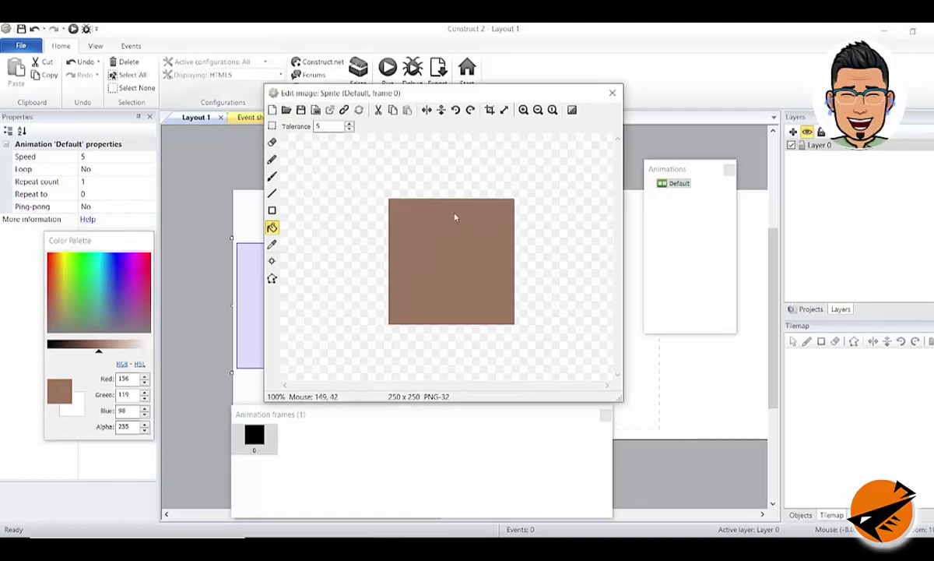
click(612, 93)
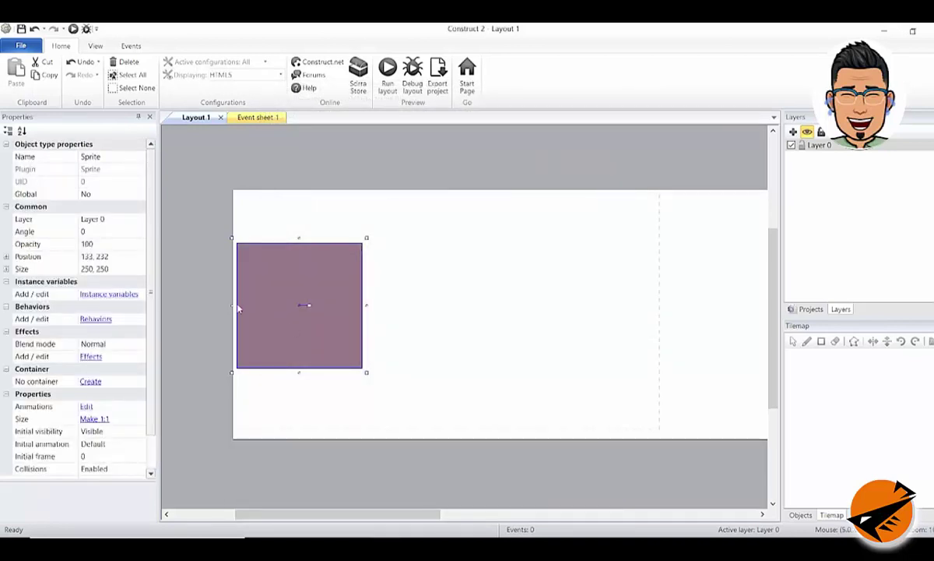
Move the brown sprite to the layout's lower-left corner and stretch it into a ground strip of about 2395 by 34 pixels
drag(271, 296, 266, 365)
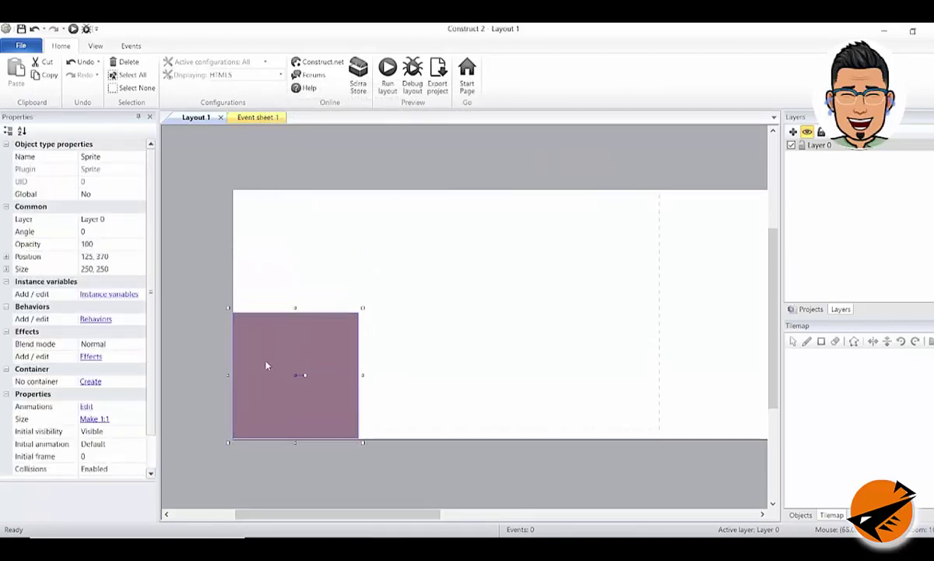
drag(295, 307, 287, 415)
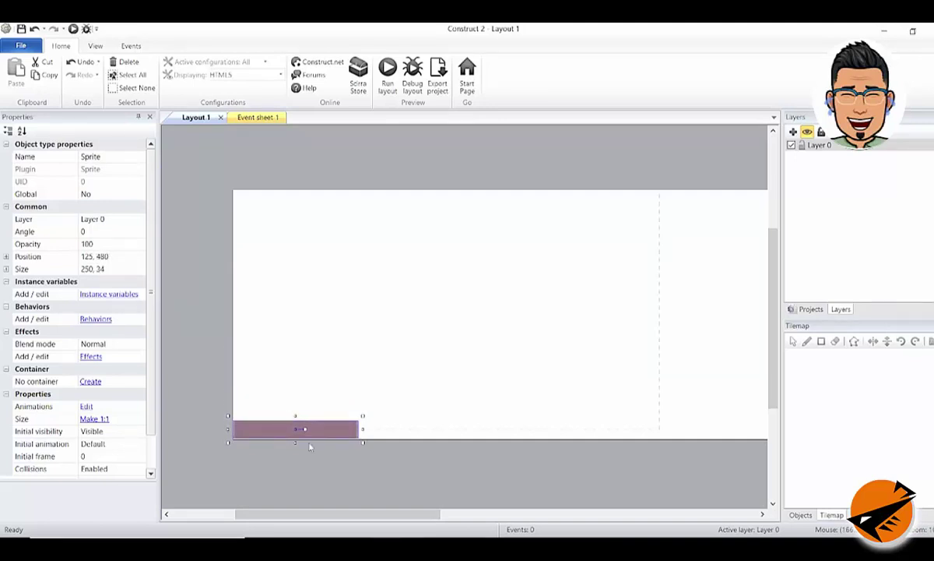
drag(363, 430, 670, 429)
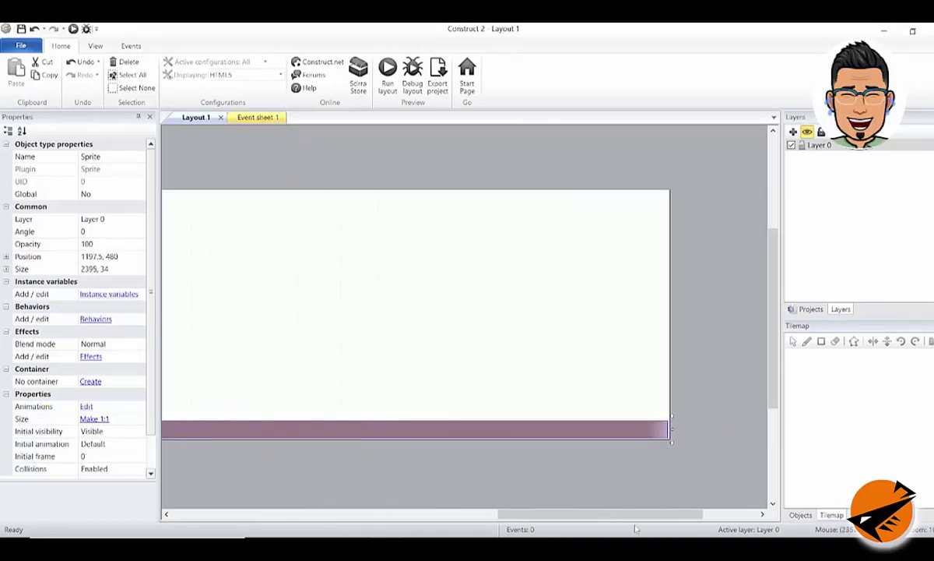
Check the brown ground strip along the whole length of the layout and at its left end
drag(636, 514, 353, 514)
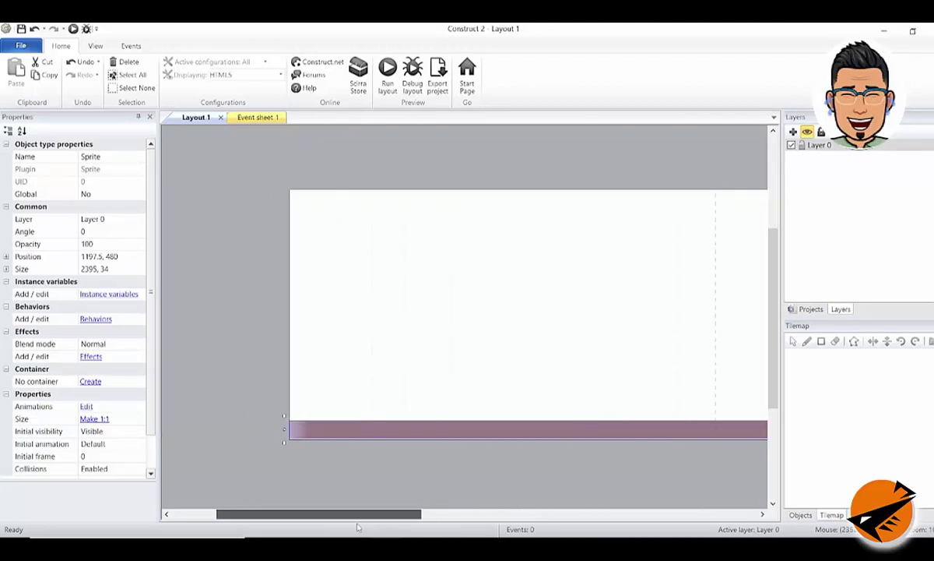
click(432, 480)
ctrl+scroll(588, 360, down, 2)
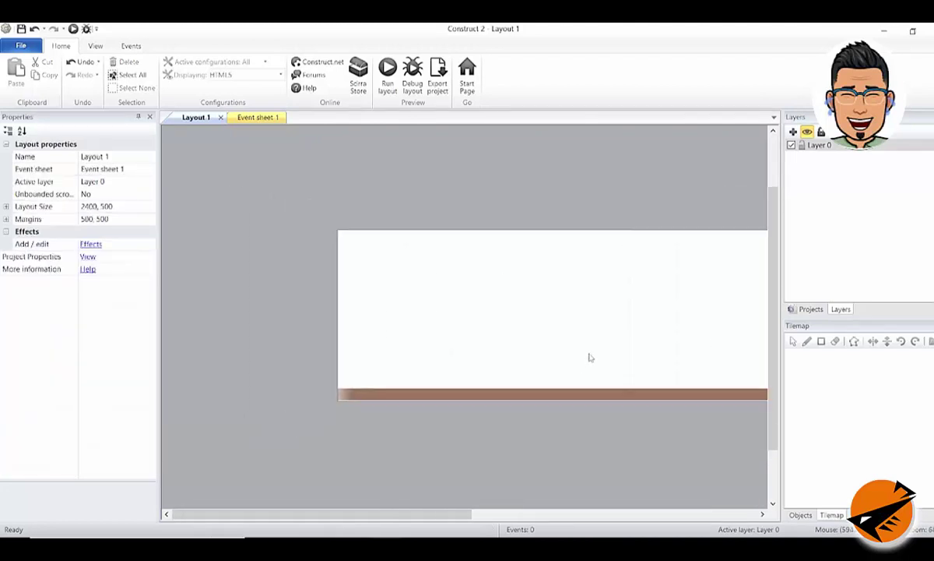
ctrl+scroll(588, 360, down, 3)
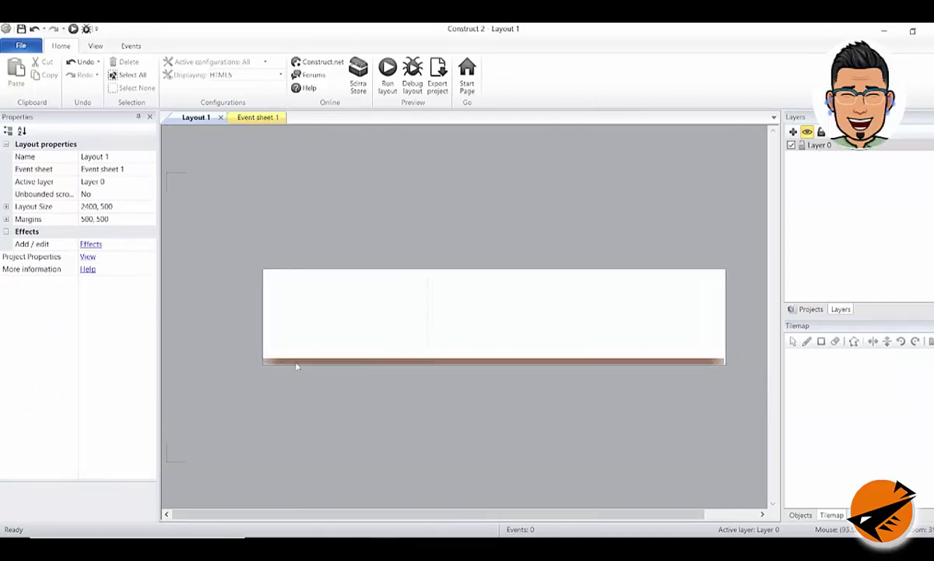
ctrl+scroll(282, 302, up, 4)
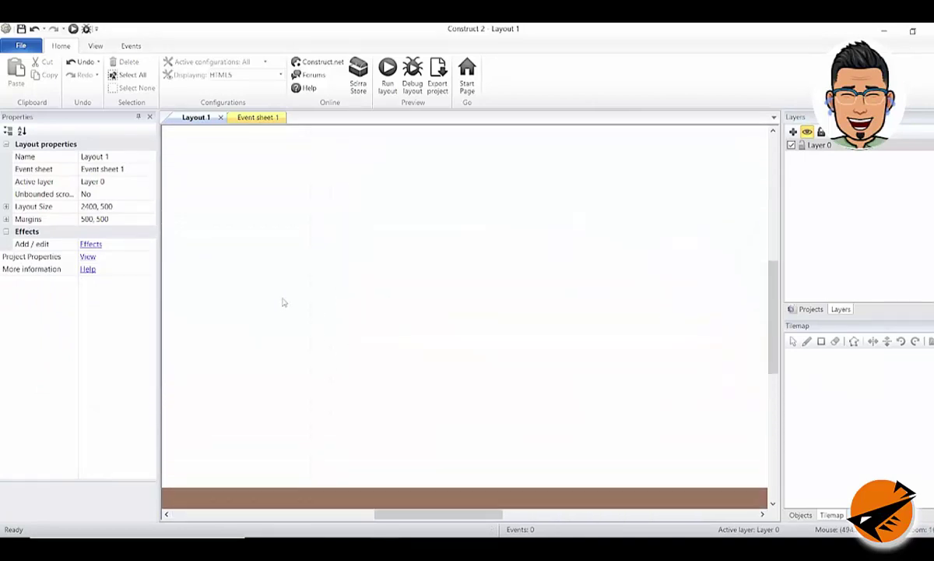
middle_drag(282, 302, 666, 349)
middle_drag(213, 271, 449, 258)
ctrl+scroll(449, 258, down, 2)
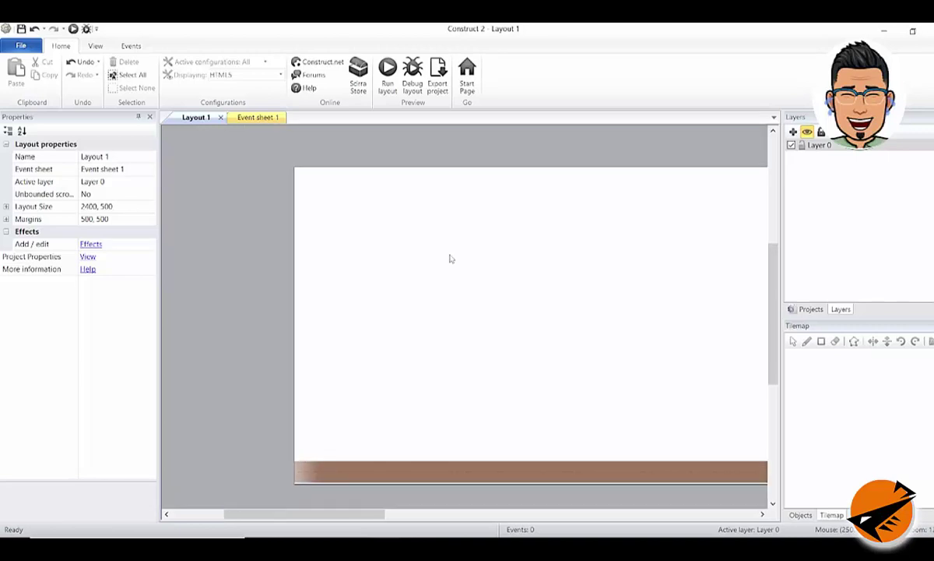
ctrl+scroll(450, 258, down, 1)
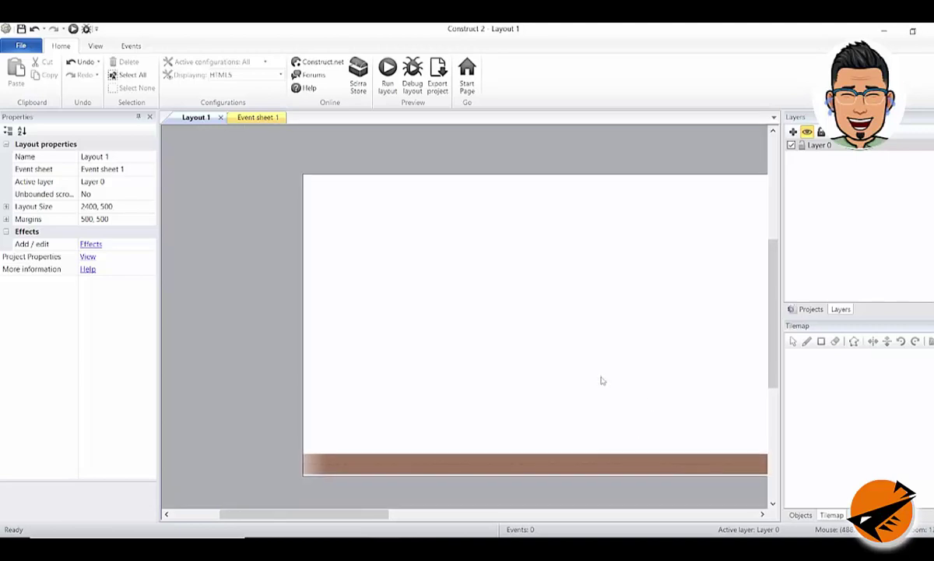
Insert a second Sprite object at about position 110, 219 near the layout's left edge and fill its image with blue (RGB 2, 7, 252)
double_click(517, 327)
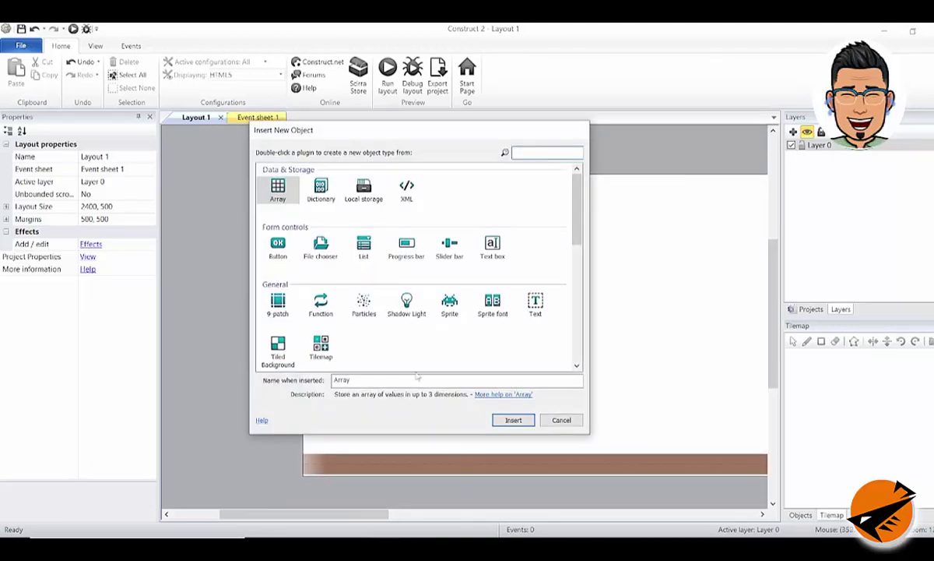
click(447, 306)
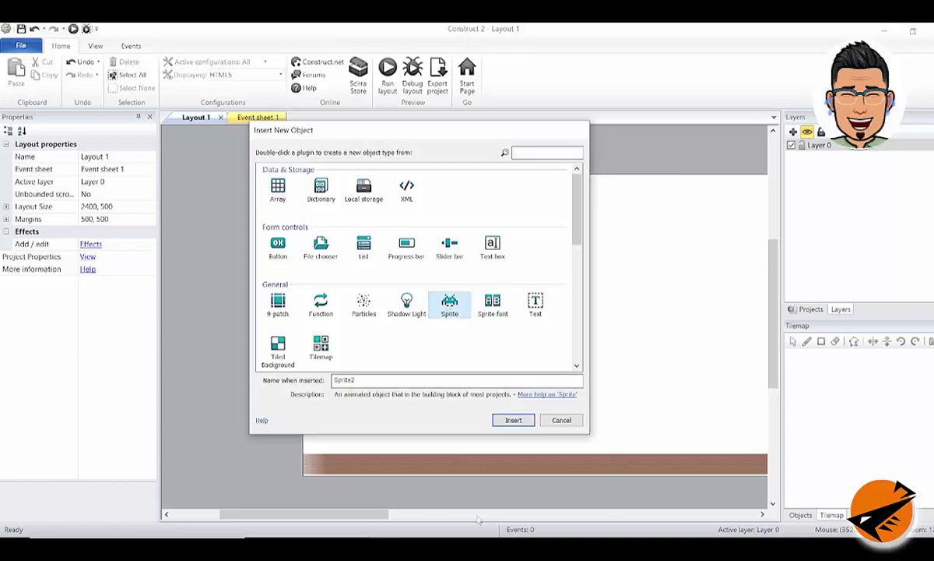
click(514, 420)
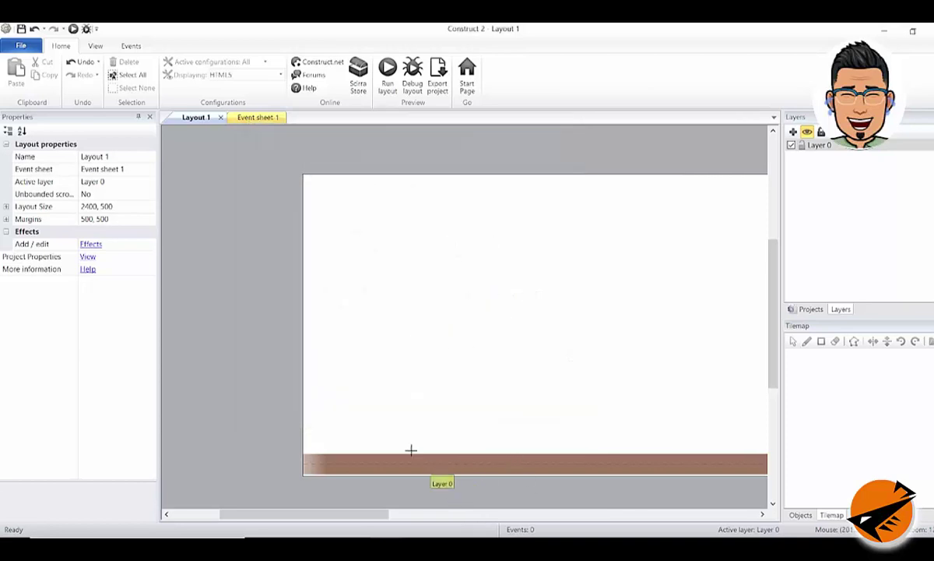
click(369, 306)
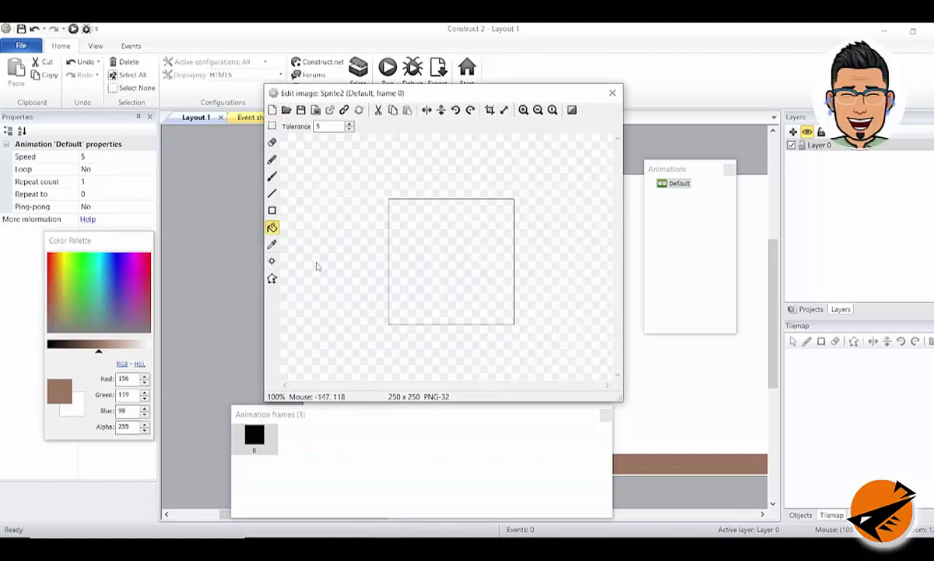
click(117, 255)
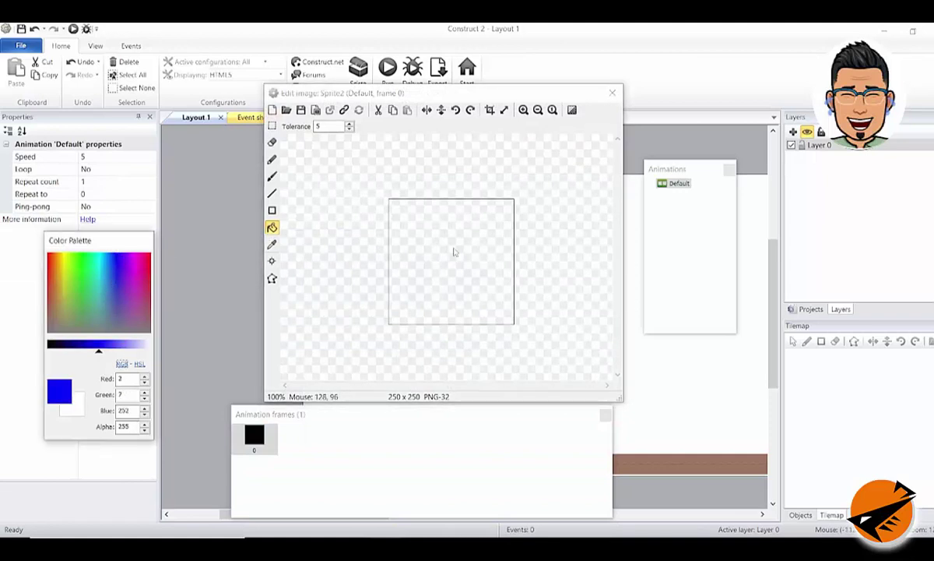
click(413, 226)
Paint two round light-lavender eyes (RGB 189, 190, 254) on the blue image with a brush of size 70 and hardness 100
click(272, 176)
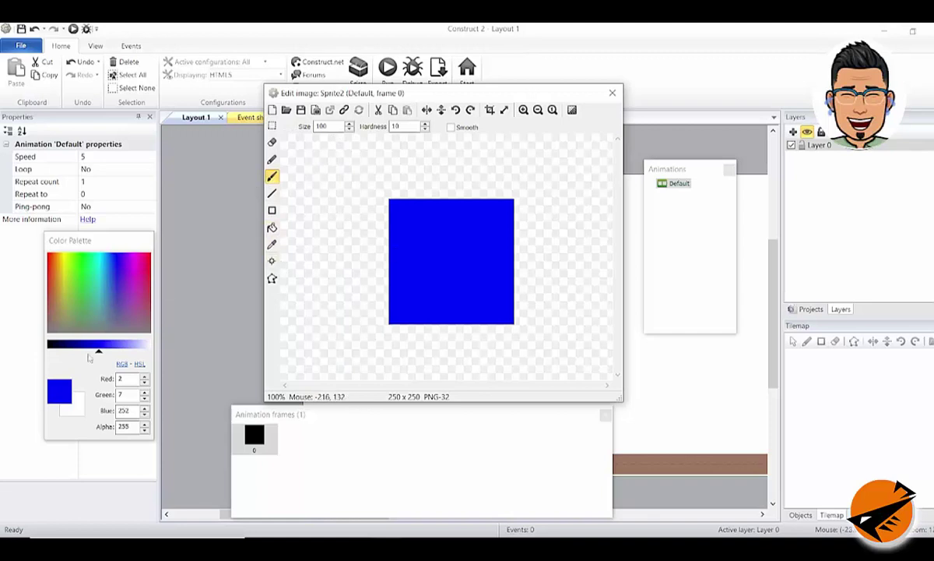
click(137, 344)
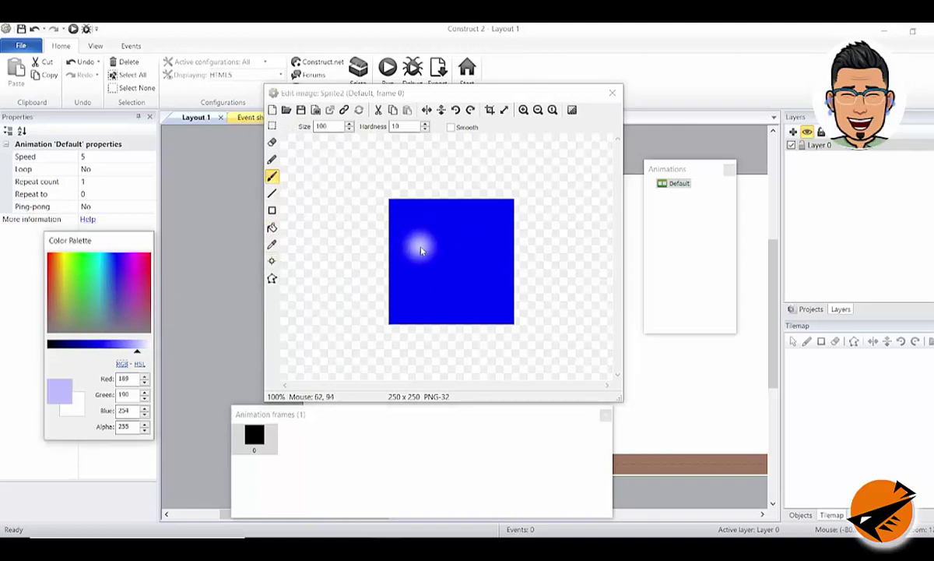
click(364, 138)
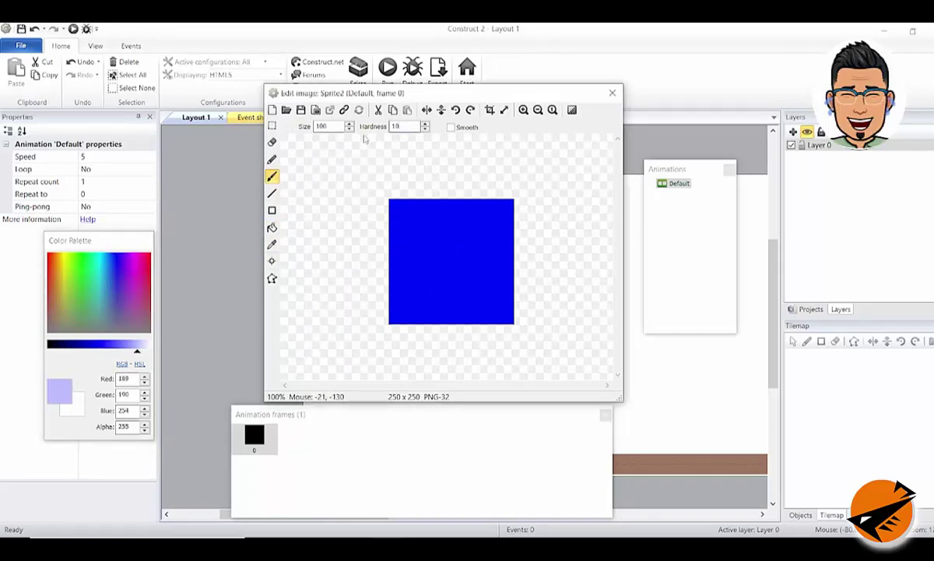
double_click(397, 126)
text(100)
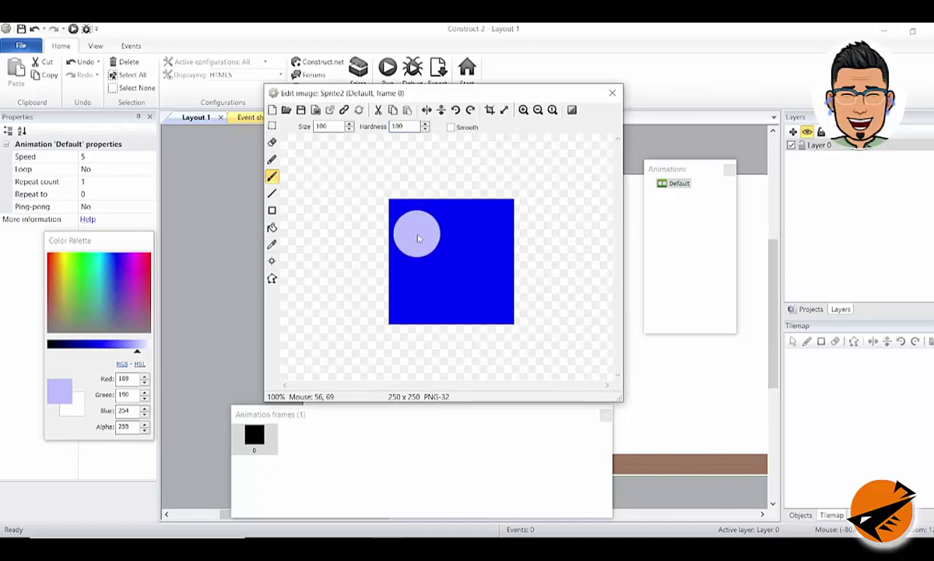
double_click(322, 126)
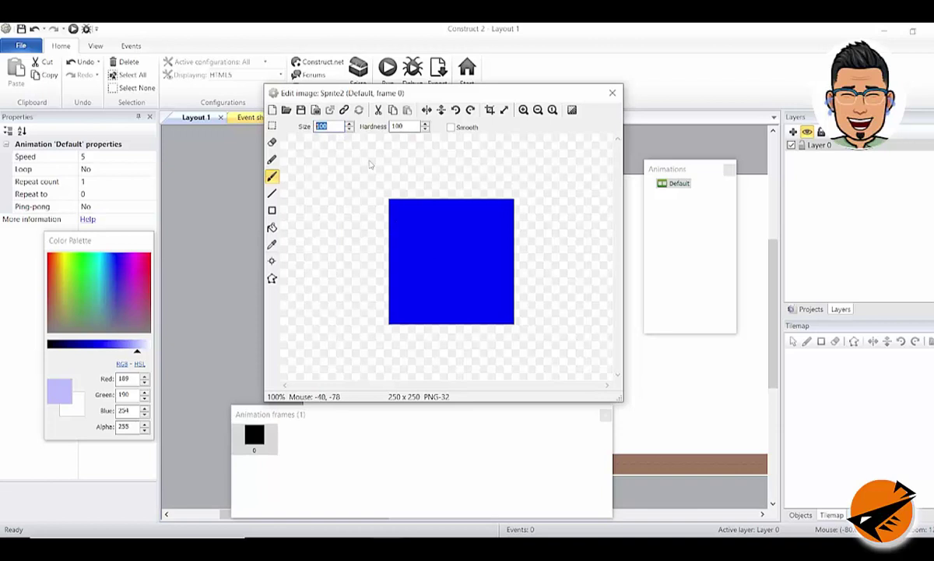
text(70)
click(421, 243)
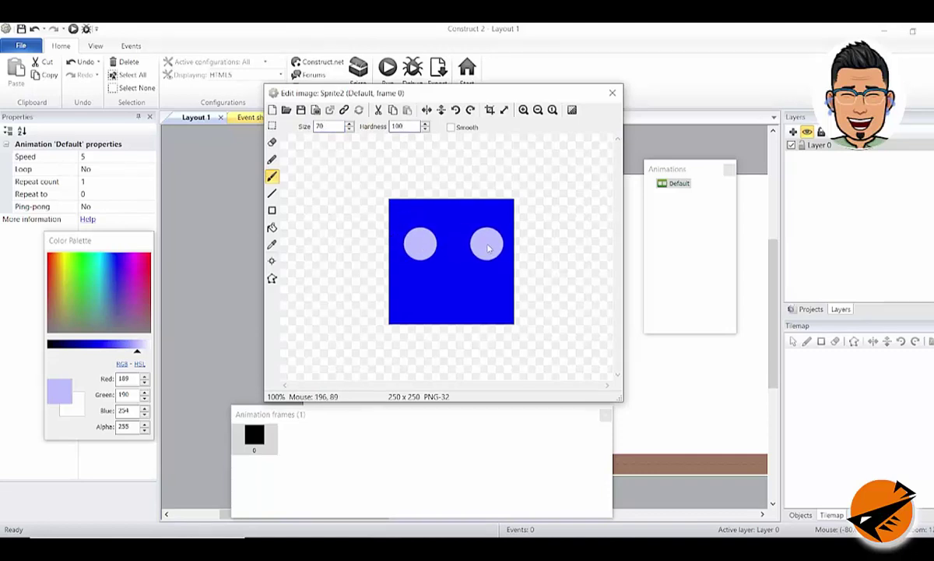
click(486, 243)
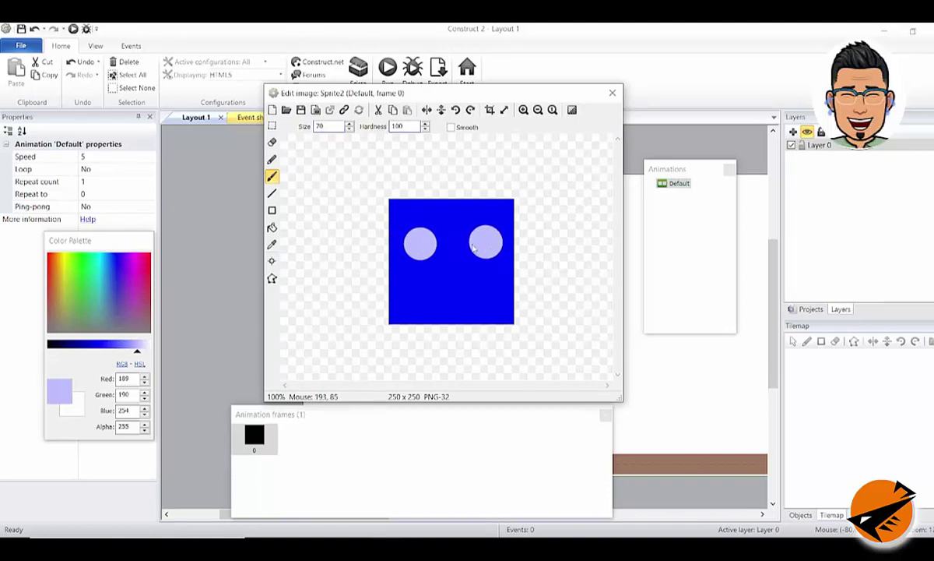
Paint a curved smiling mouth and two small nose dots on the blue face with a size 10 brush
click(271, 176)
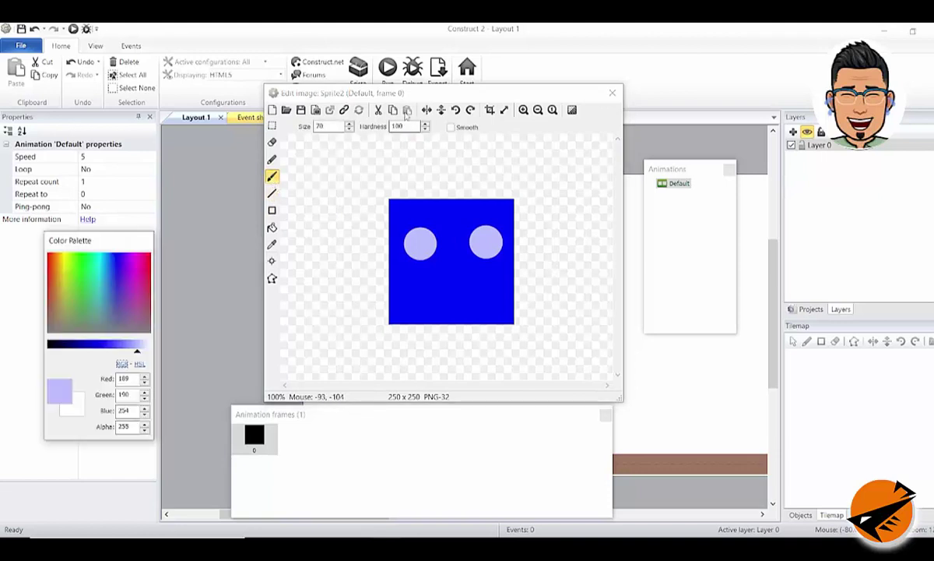
double_click(319, 126)
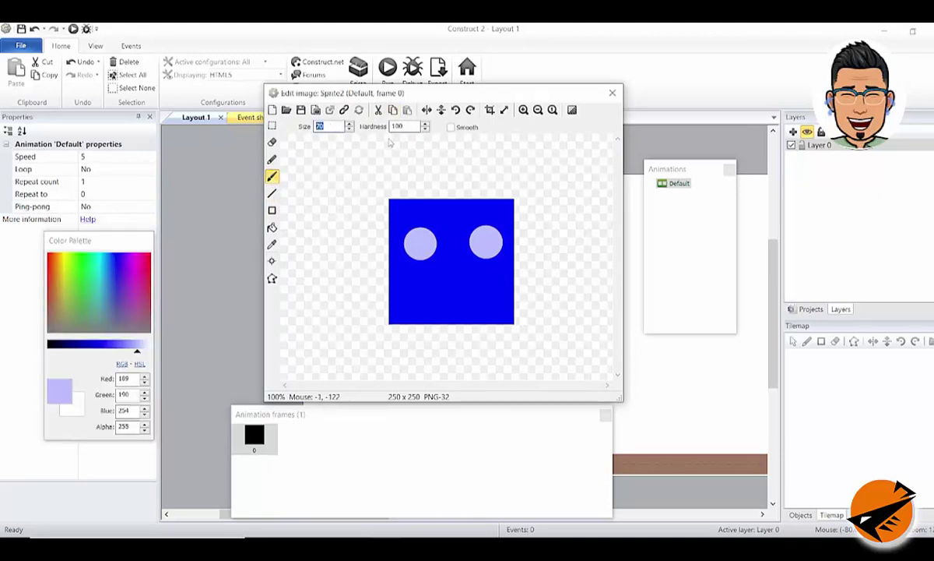
text(1)
mouse_move(412, 282)
mouse_down()
mouse_move(425, 294)
mouse_move(463, 296)
mouse_move(494, 278)
mouse_up()
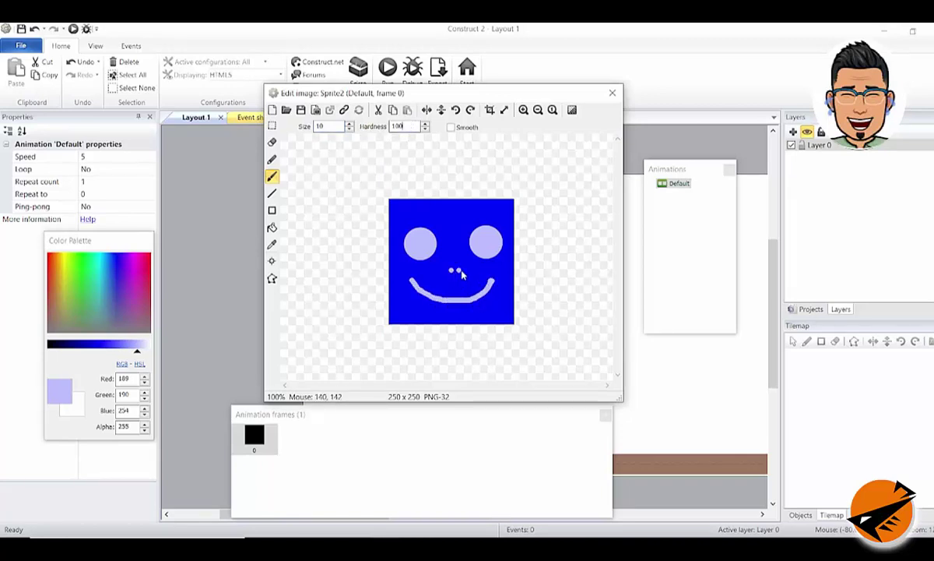
Set the drawing colour to near-black (RGB 0, 0, 15)
click(271, 226)
drag(78, 347, 49, 346)
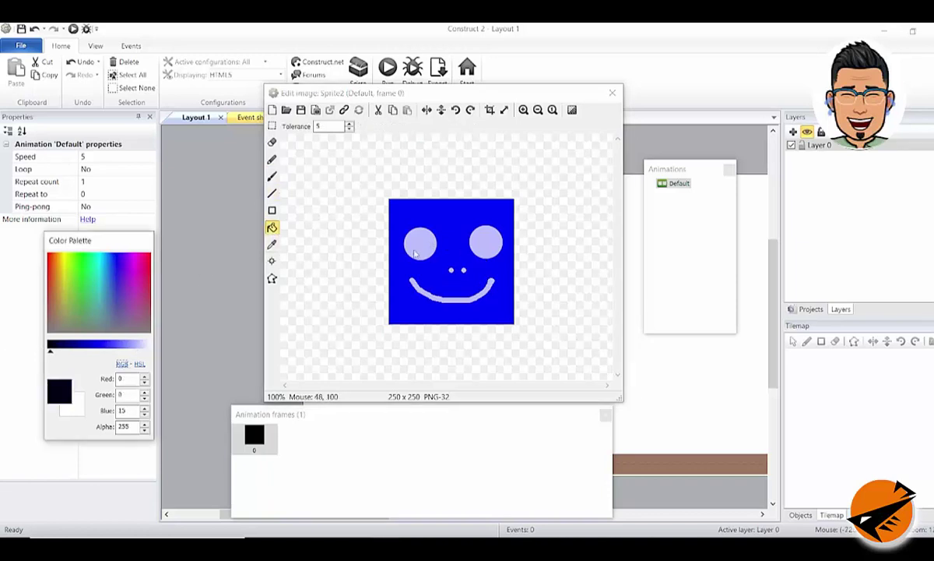
click(349, 129)
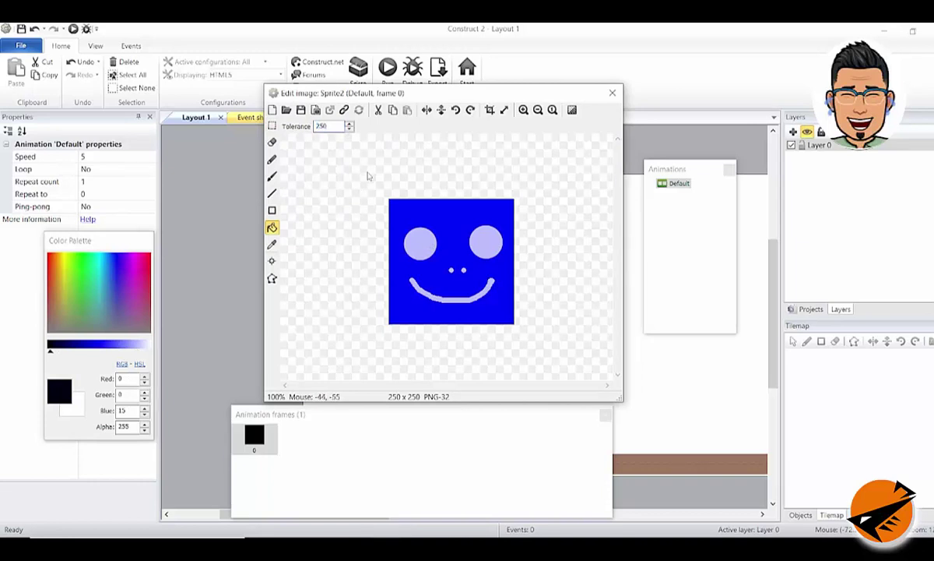
text(2)
click(250, 247)
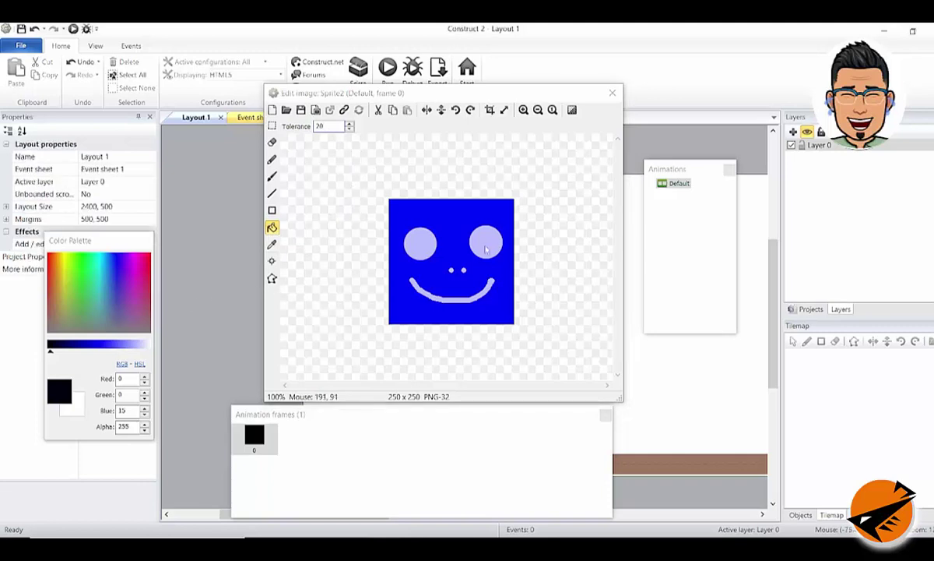
click(307, 244)
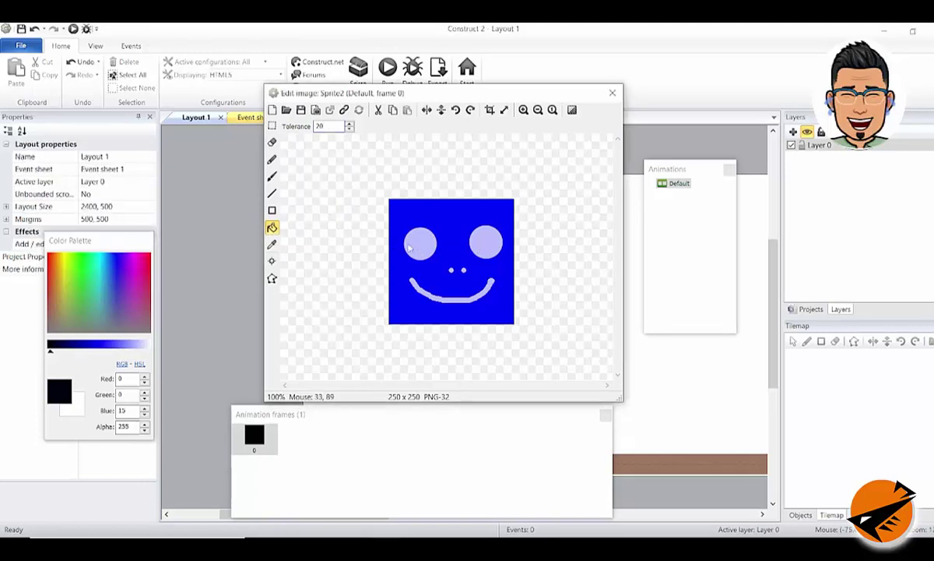
Paint a near-black pupil in each eye with a size 20 brush and close the image editor
click(272, 176)
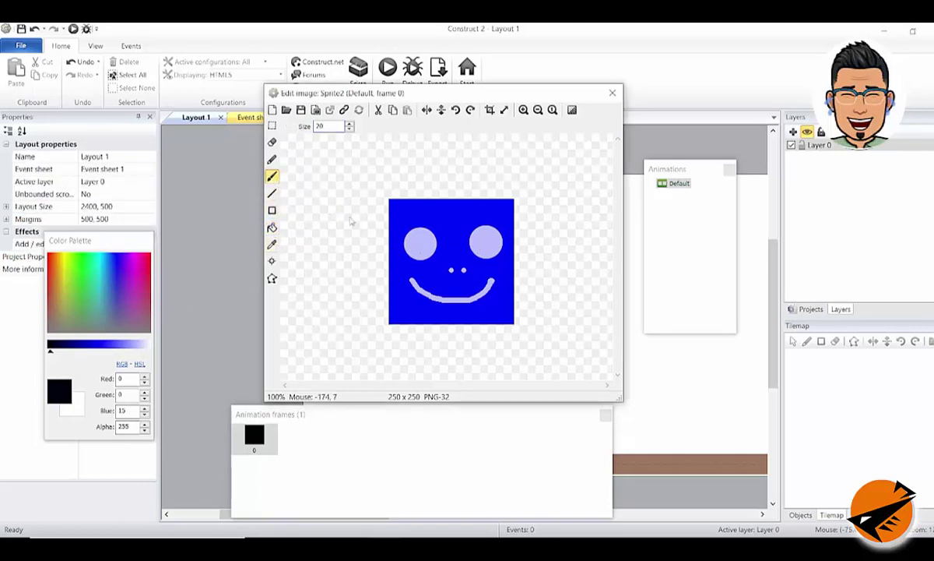
double_click(319, 126)
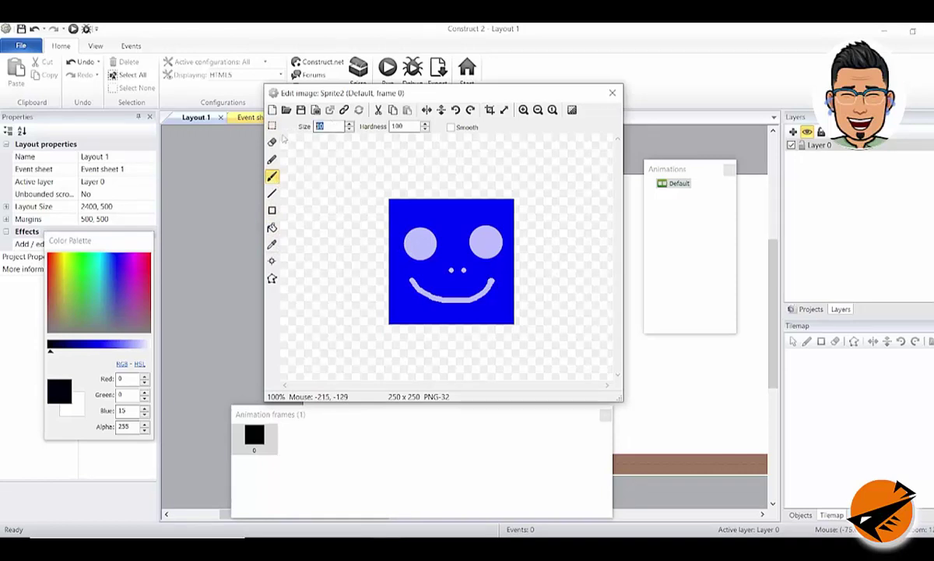
text(20)
click(419, 246)
click(488, 244)
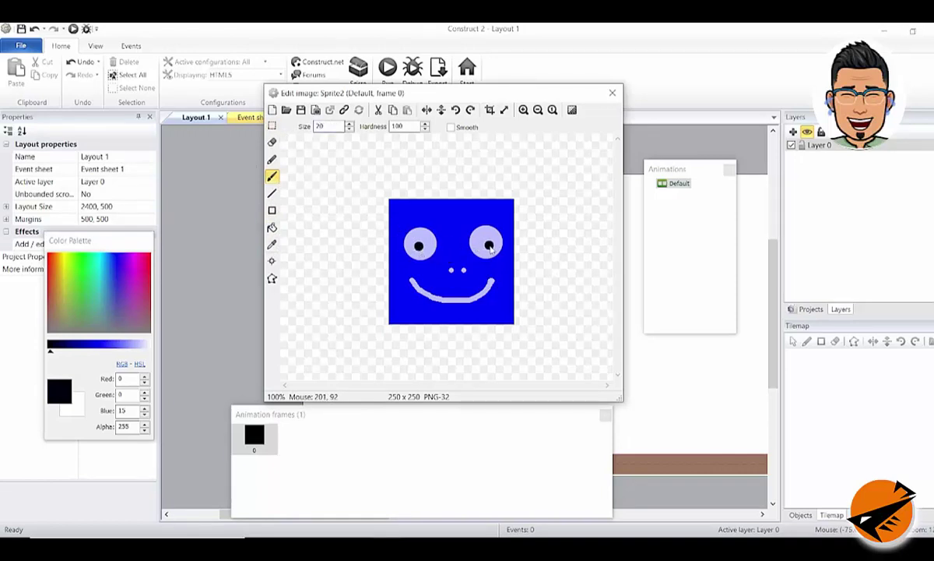
click(491, 222)
click(612, 93)
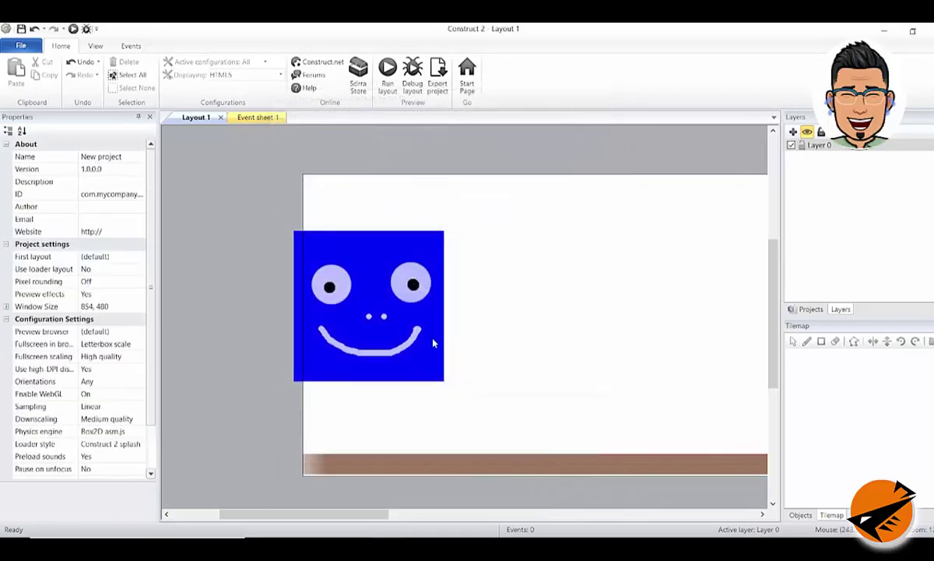
Shrink the blue face sprite to about 38 by 33 pixels at about position 90, 403, just above the ground strip's left end
click(396, 257)
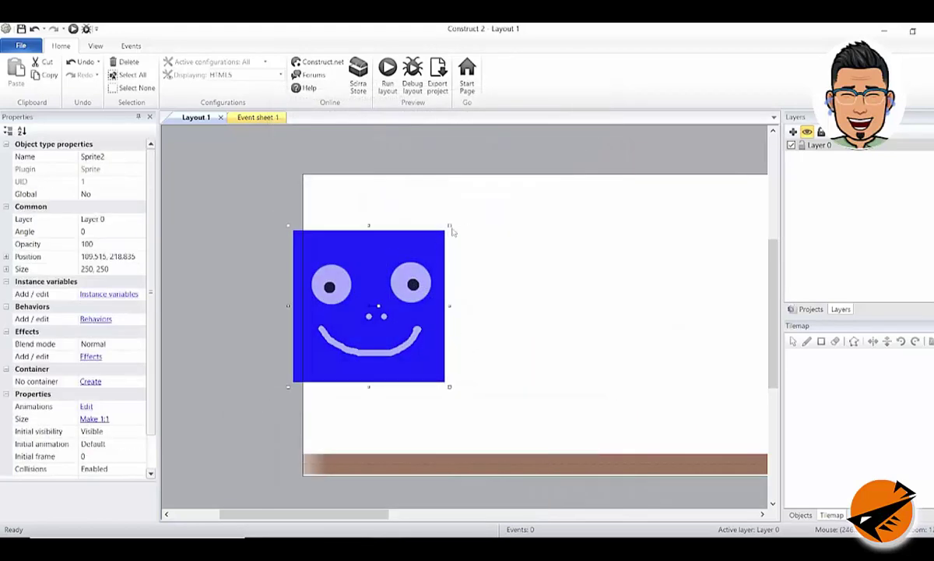
drag(450, 226, 373, 402)
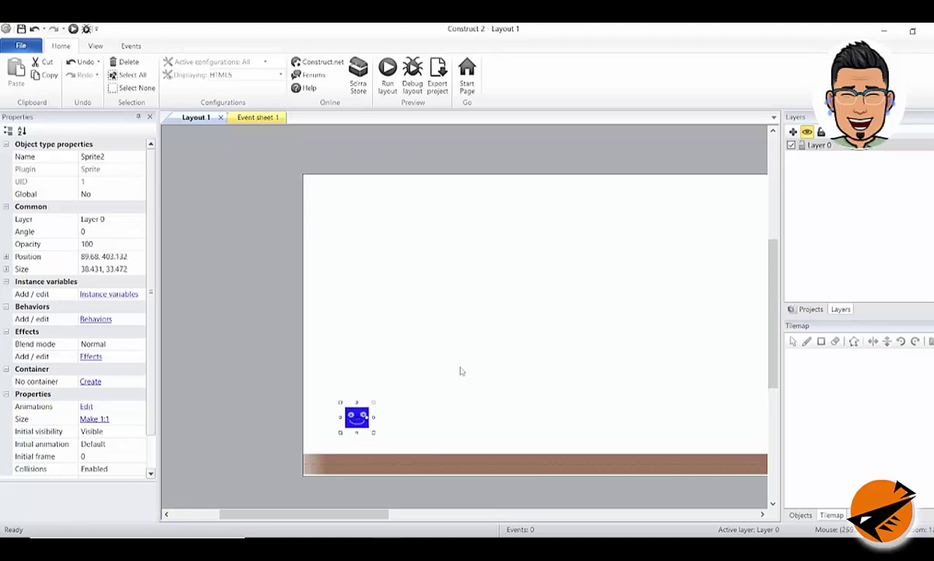
click(458, 372)
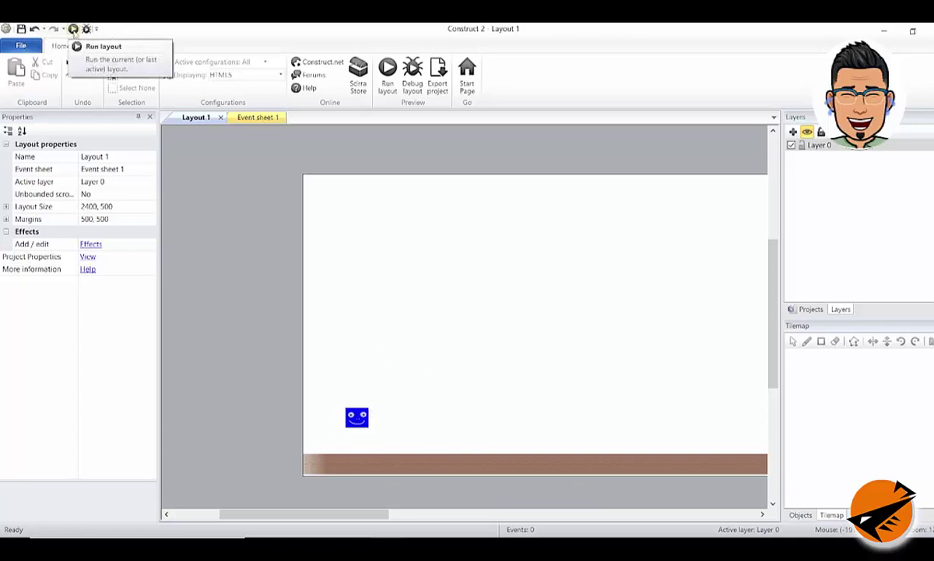
Run a preview of the layout in the browser and return to Construct 2
click(388, 77)
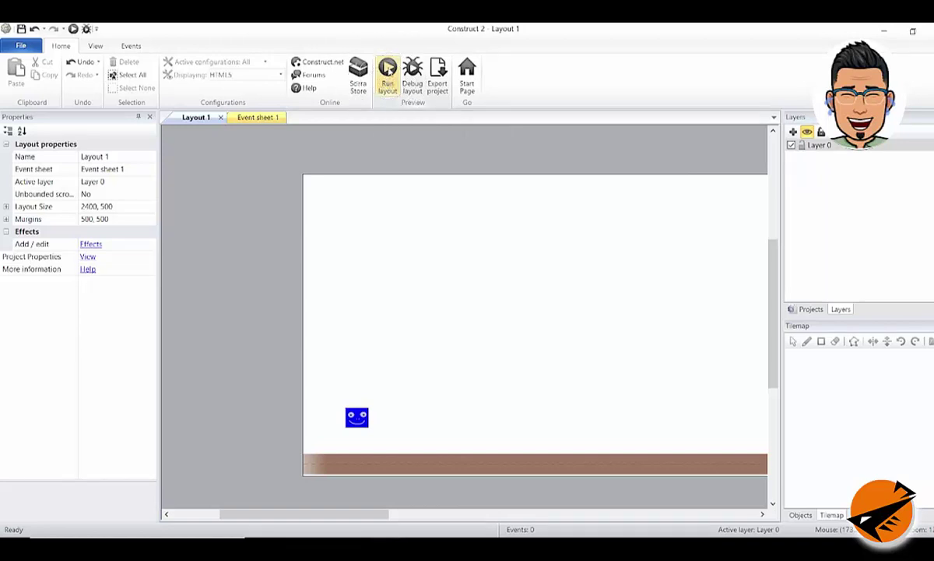
click(387, 70)
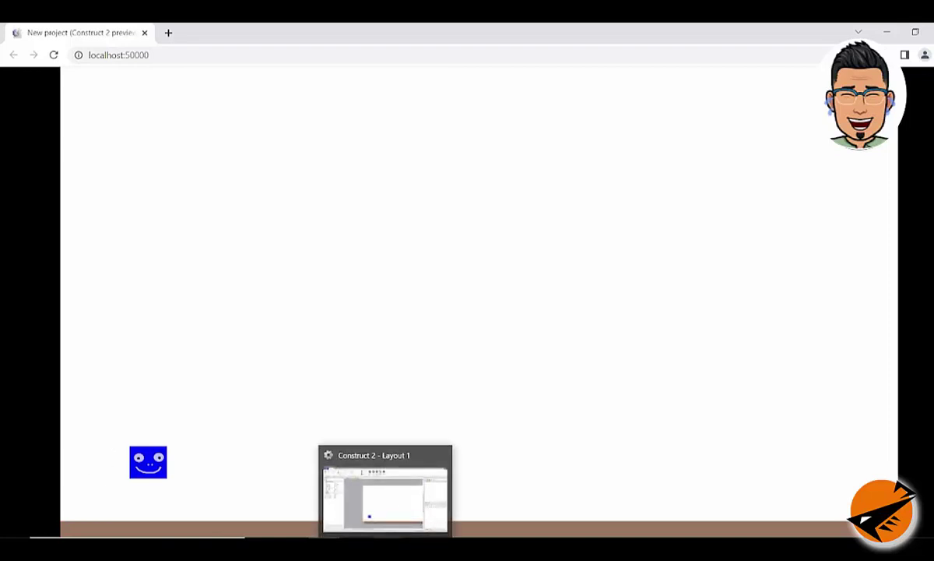
click(385, 549)
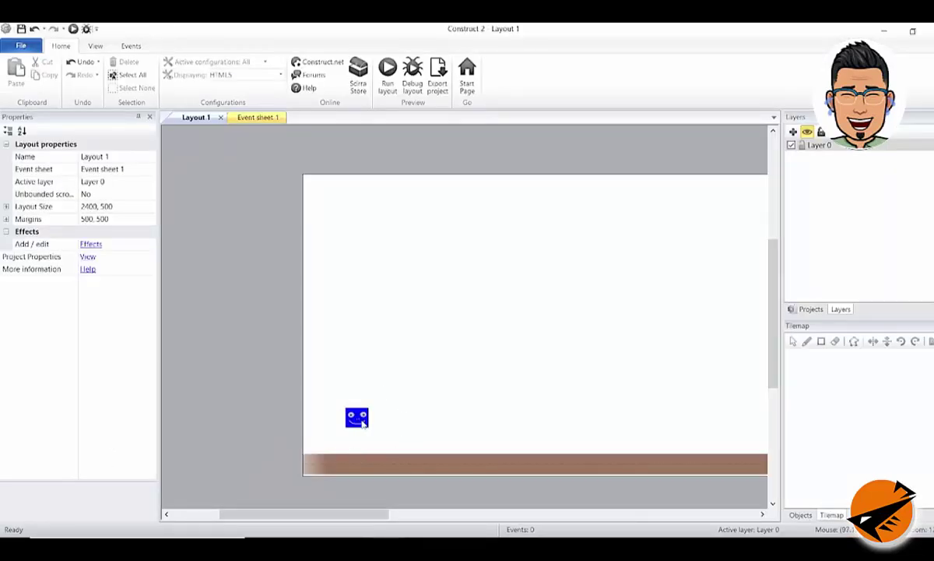
Add the Platform behavior to the blue face sprite and close its behaviors list
click(363, 424)
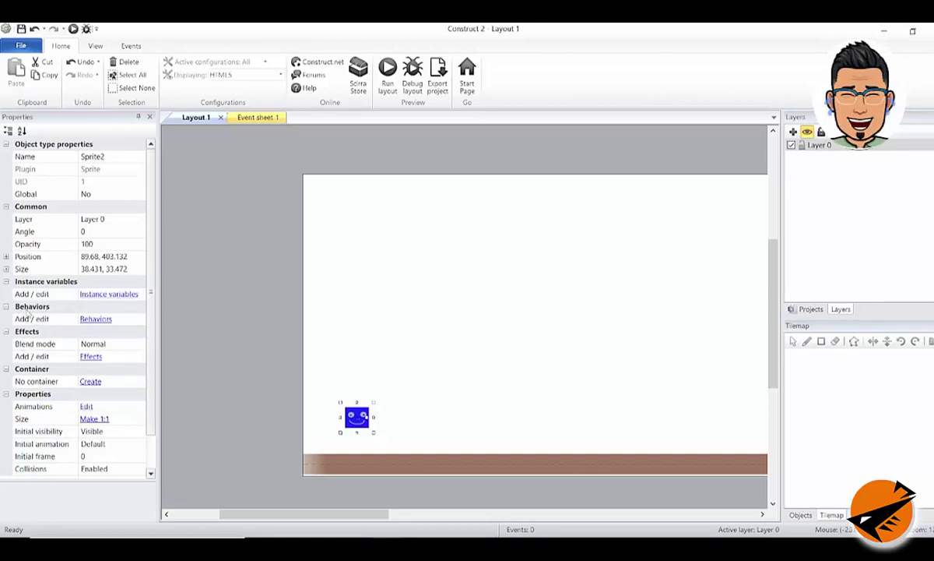
click(95, 321)
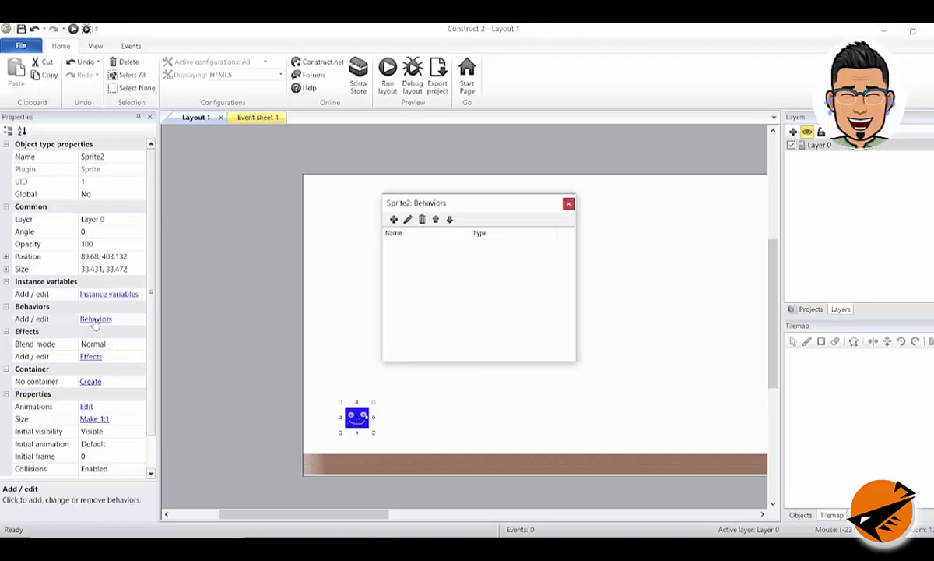
click(394, 220)
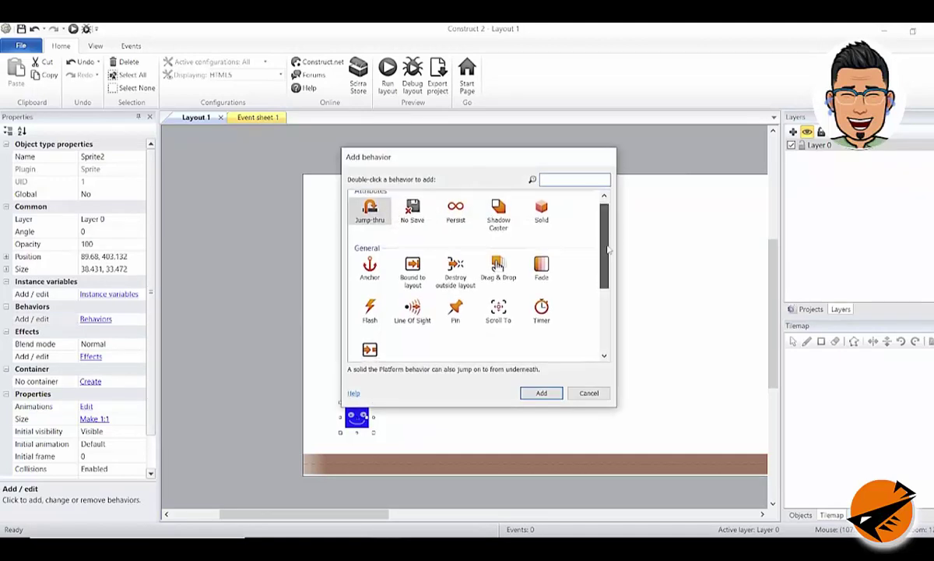
scroll(413, 311, down, 5)
click(403, 327)
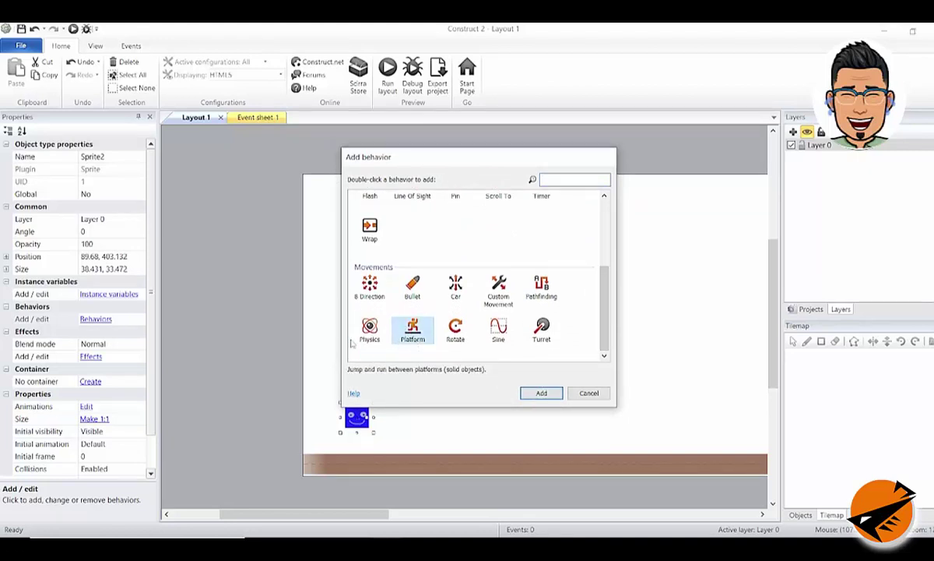
click(551, 395)
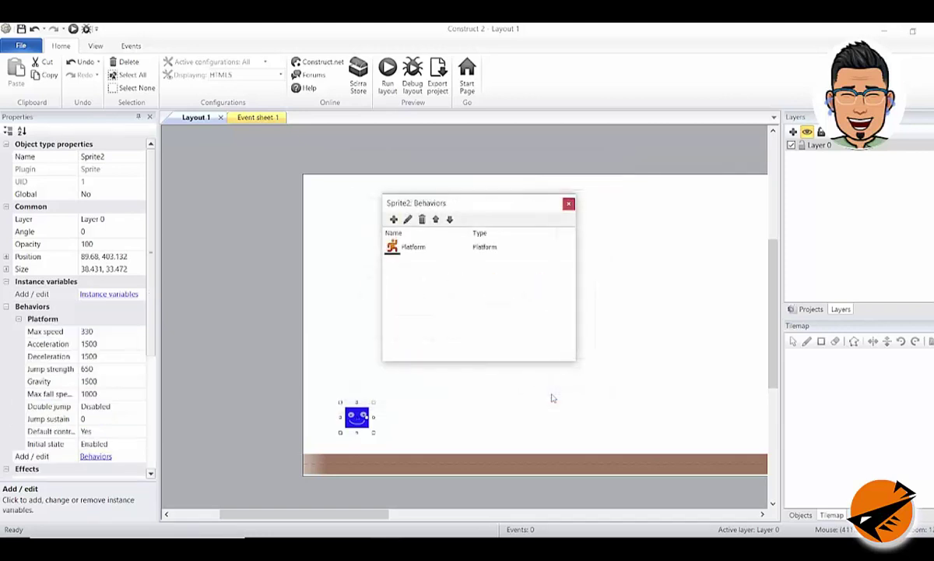
click(569, 205)
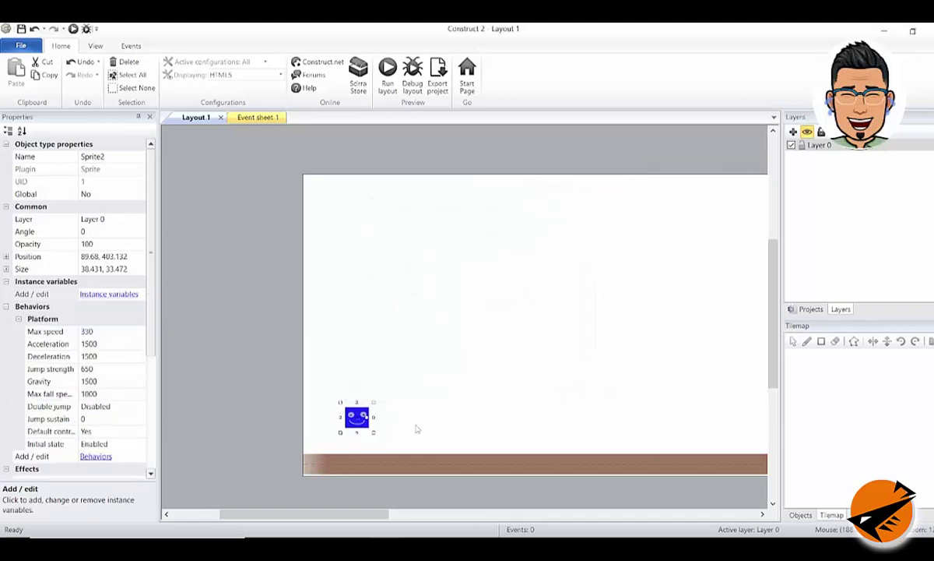
Run the layout in the browser to check the blue face with its Platform behavior, and return to Construct 2
click(410, 352)
click(358, 424)
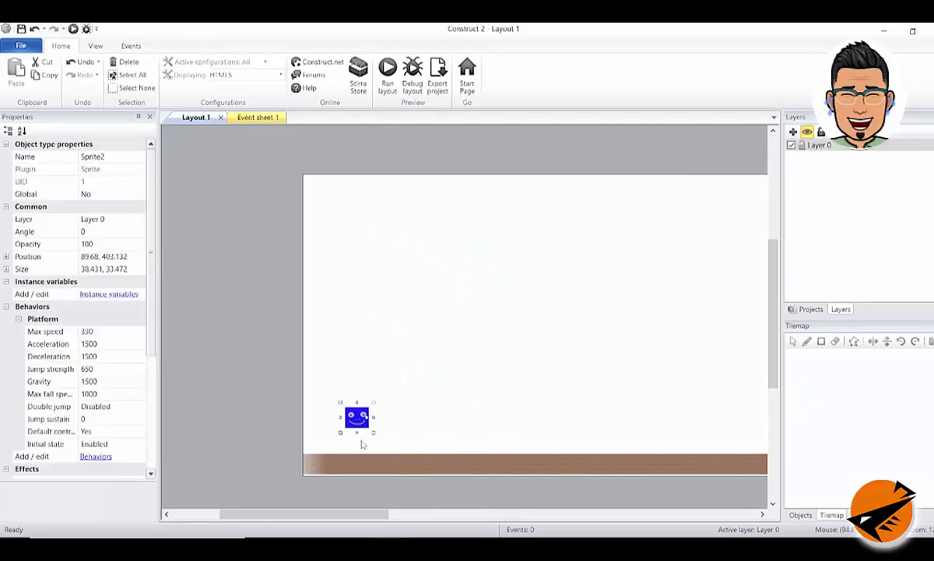
click(388, 77)
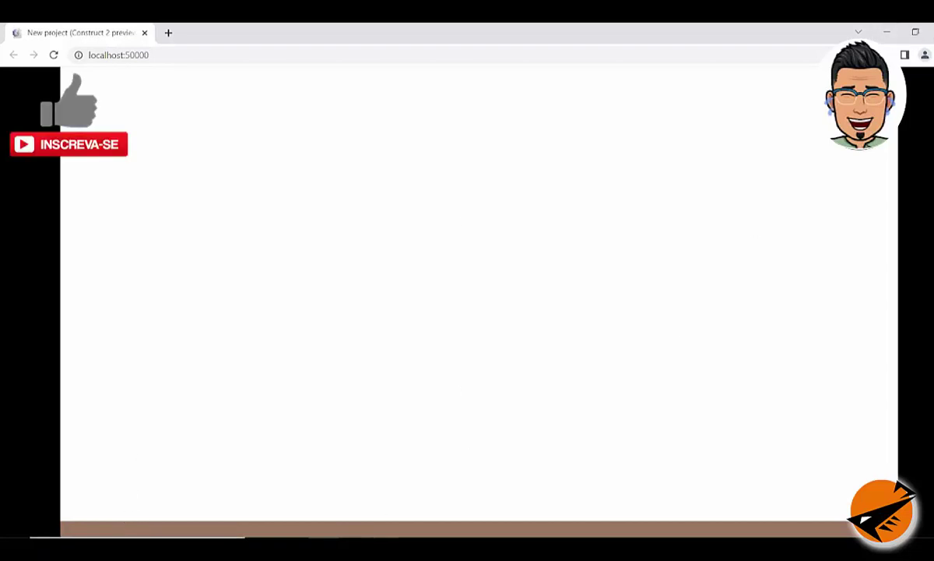
key(alt+Tab)
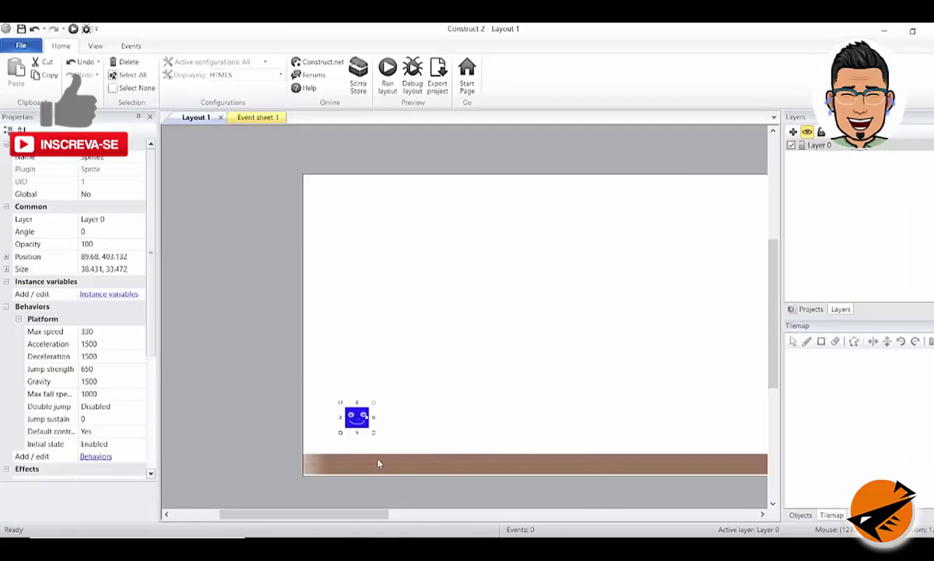
Add the Solid behavior to the brown ground strip and close its behaviors list
click(310, 467)
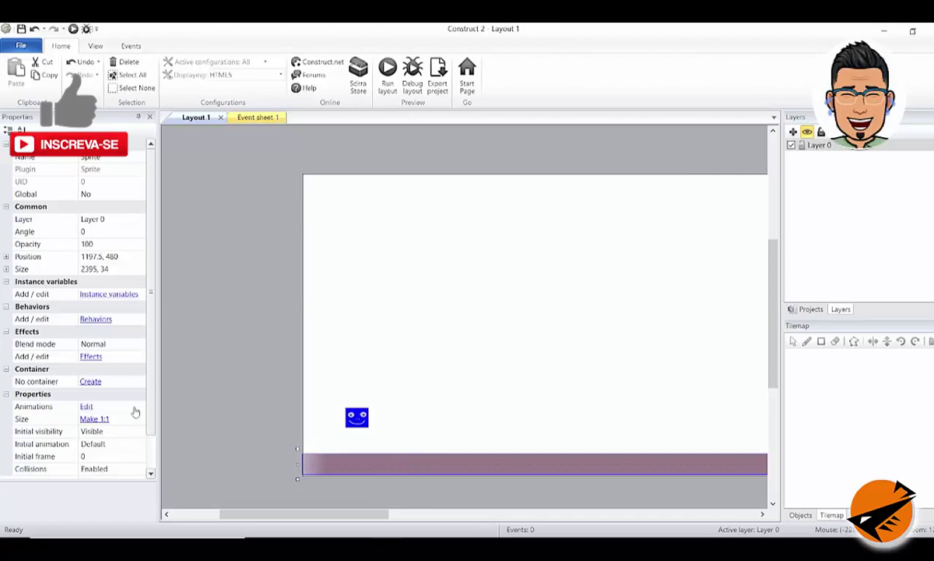
click(94, 320)
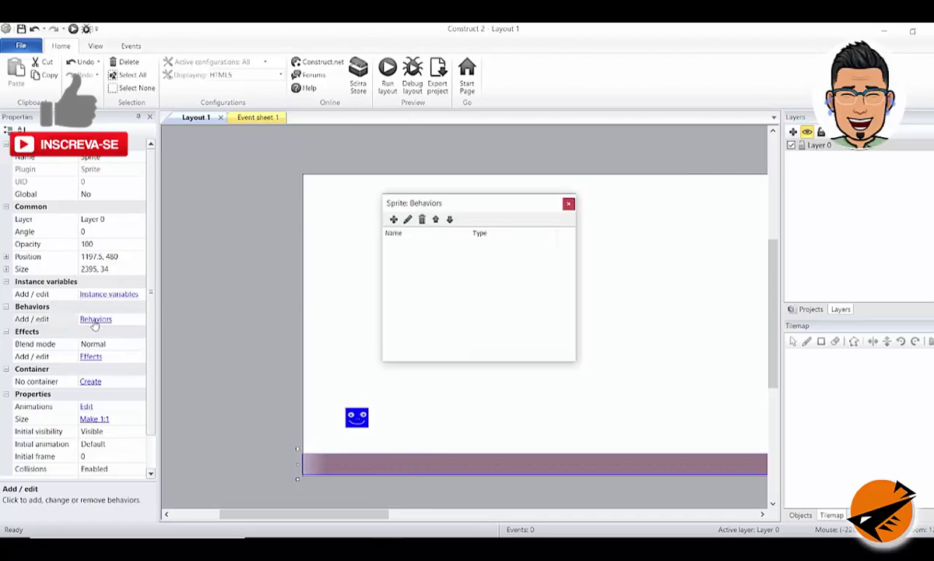
click(393, 219)
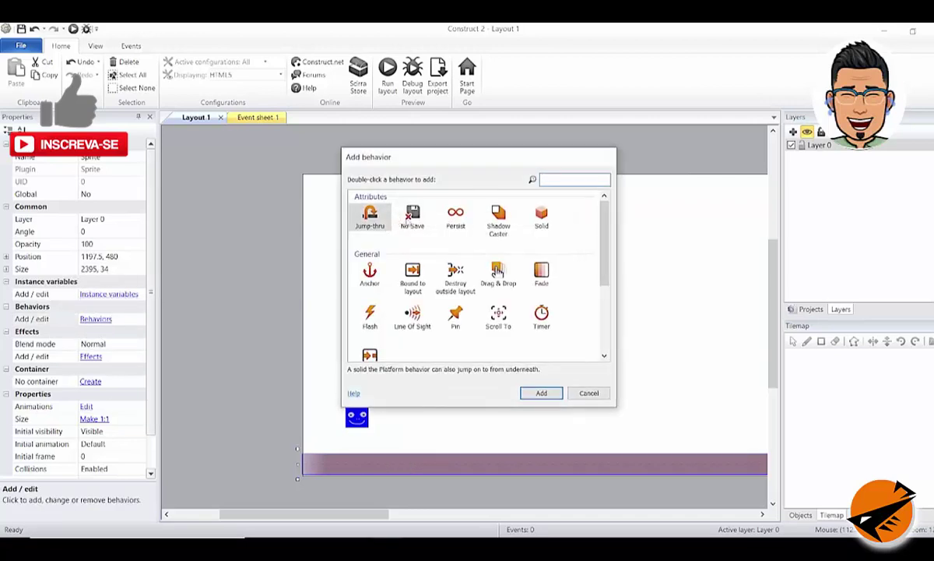
click(541, 216)
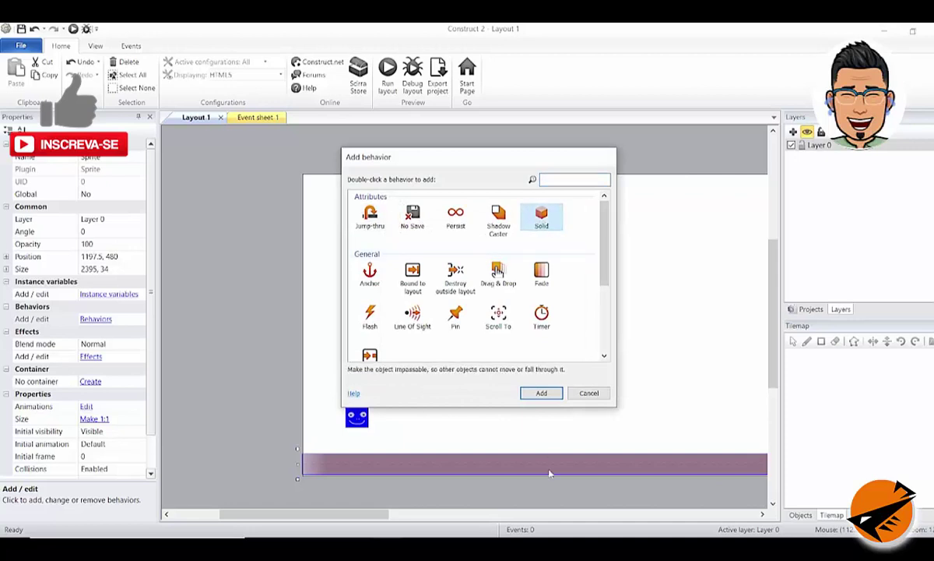
click(552, 394)
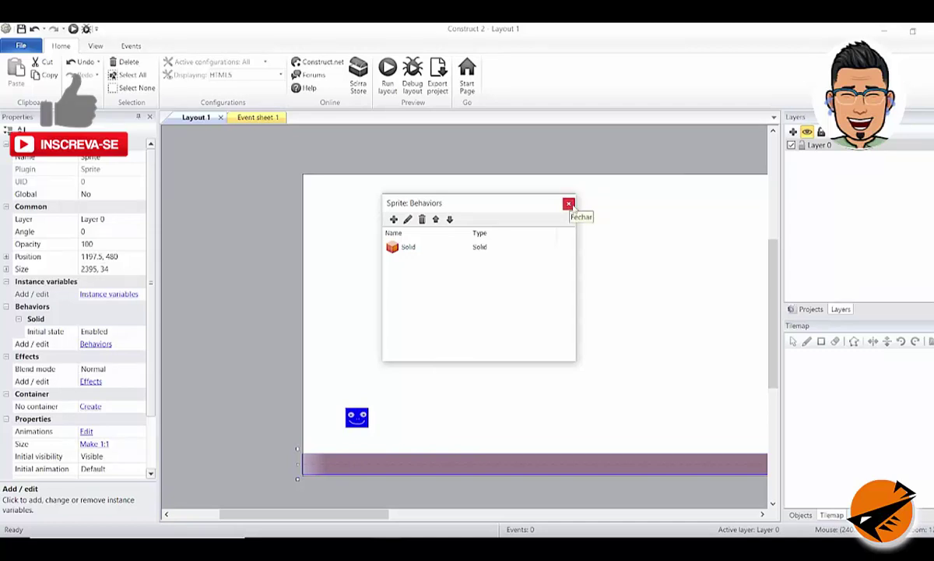
click(570, 204)
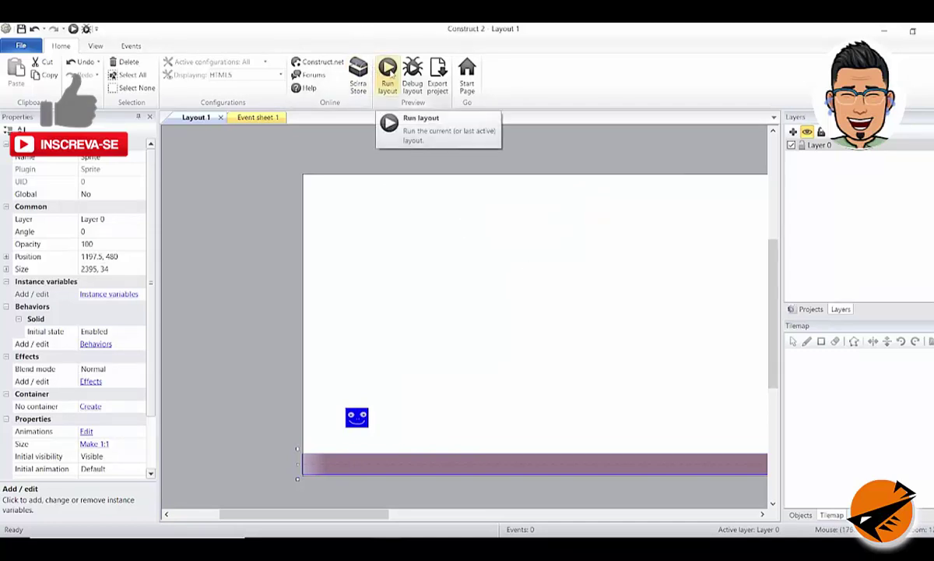
Preview the layout in the browser, test walking both ways and jumping with the blue face, and return to Construct 2
click(388, 71)
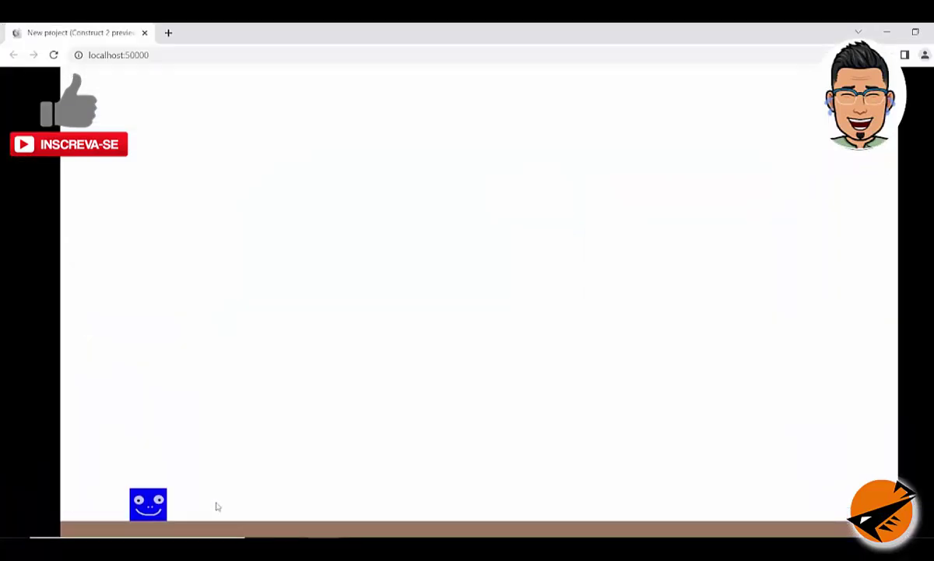
key(Right)
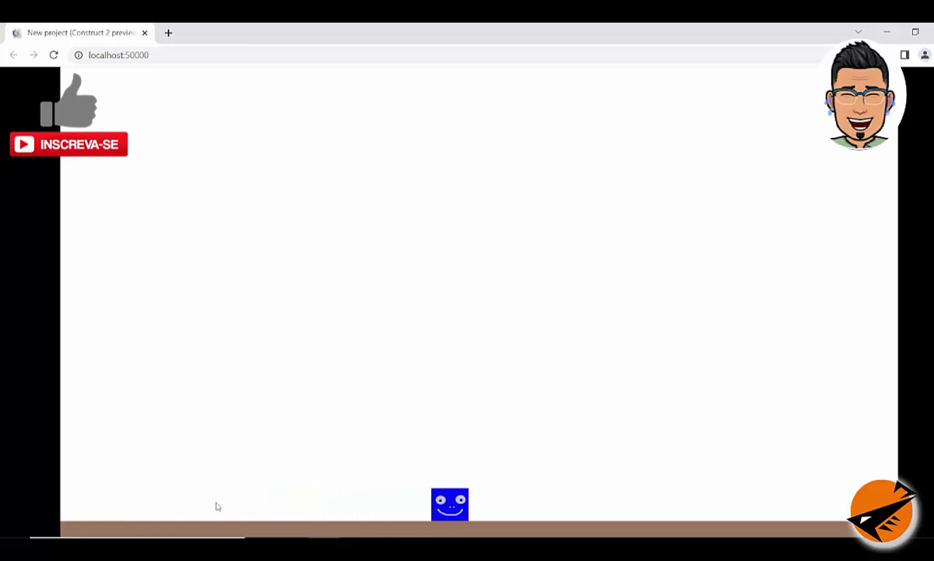
key(Left)
key(Right)
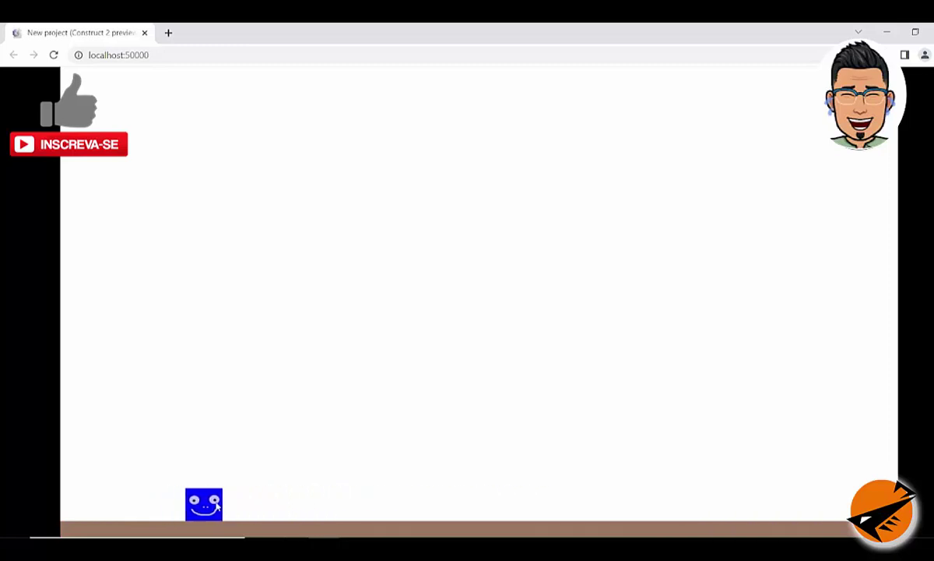
key(Up)
key(Right)
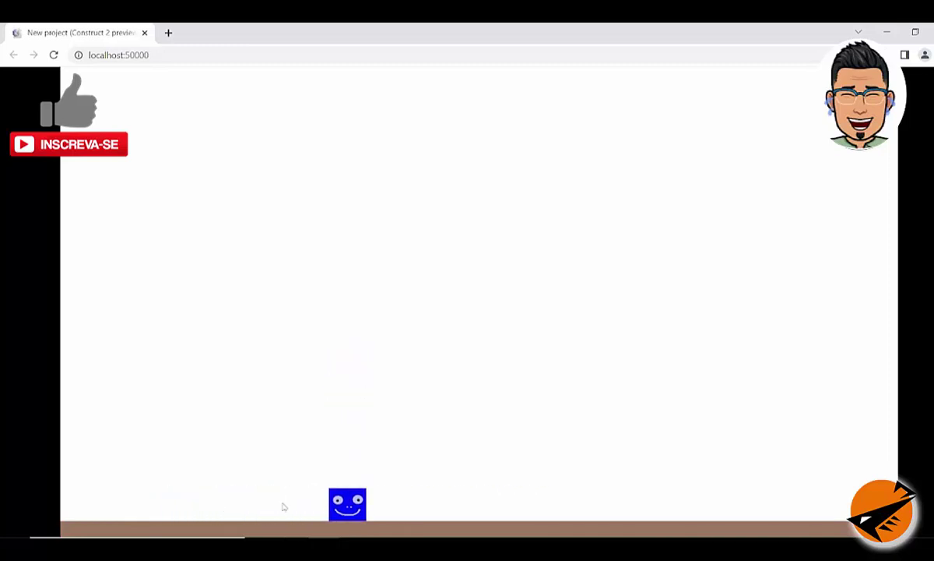
key(Right)
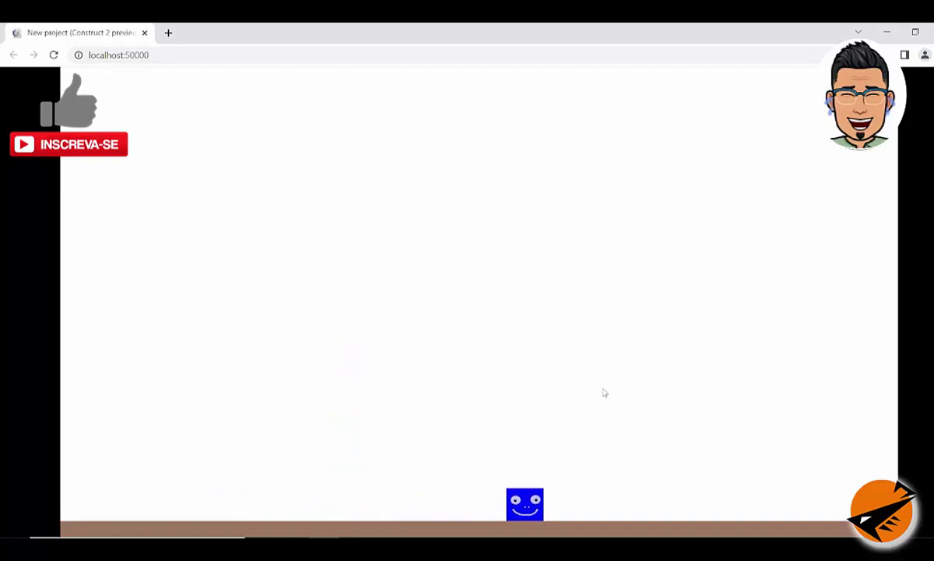
key(Up)
key(Up)
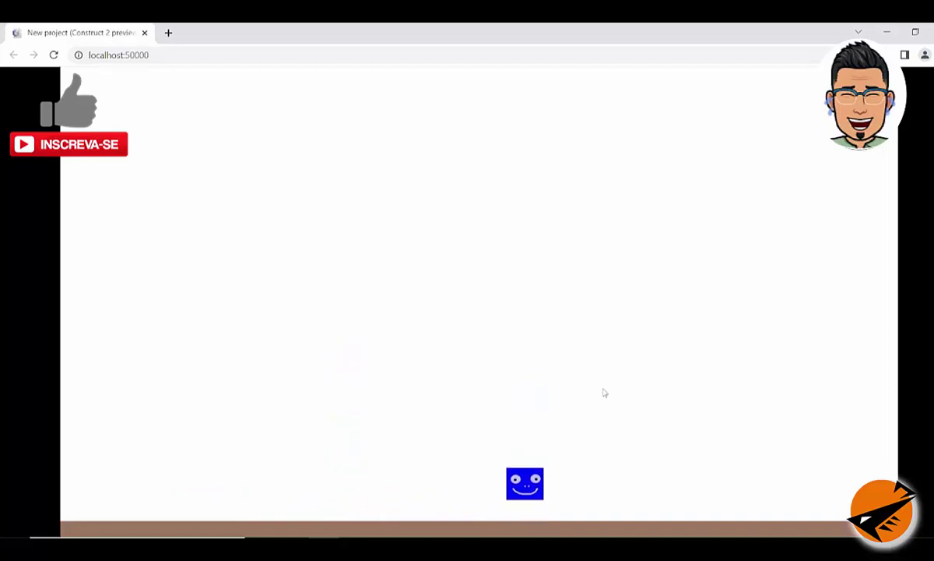
key(Left)
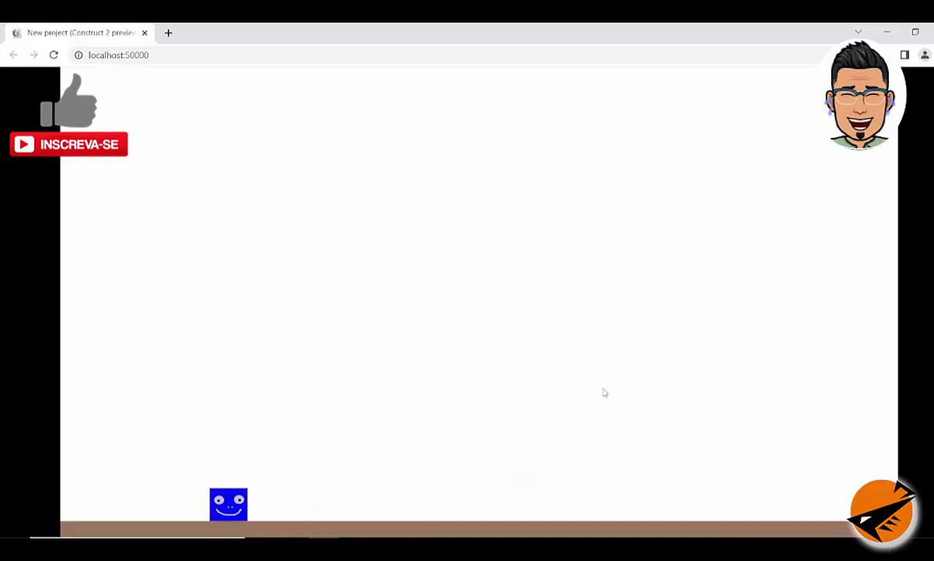
key(Right)
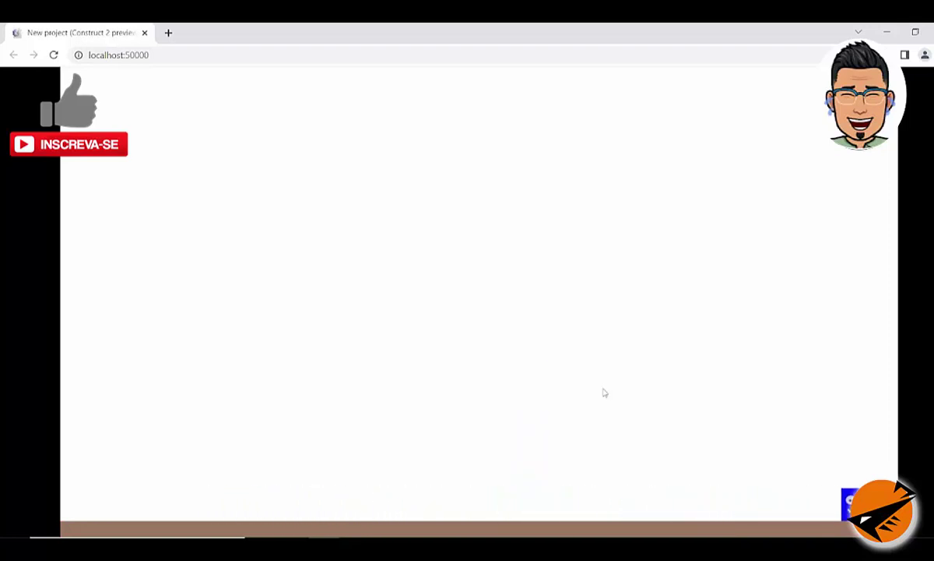
key(Left)
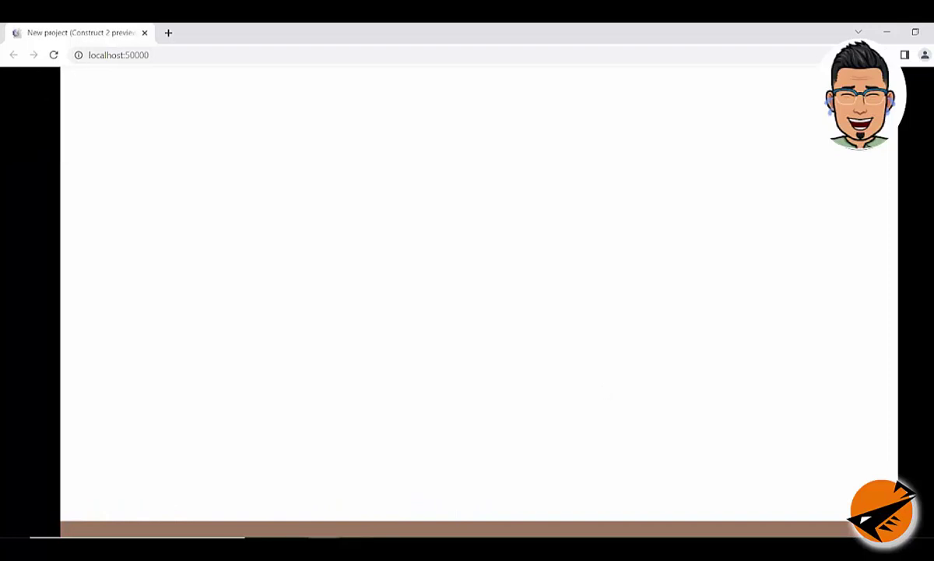
key(alt+Tab)
Move the blue face sprite to about position 42, 436, close to the layout's left edge and just above the ground, and deselect it
drag(362, 417, 429, 418)
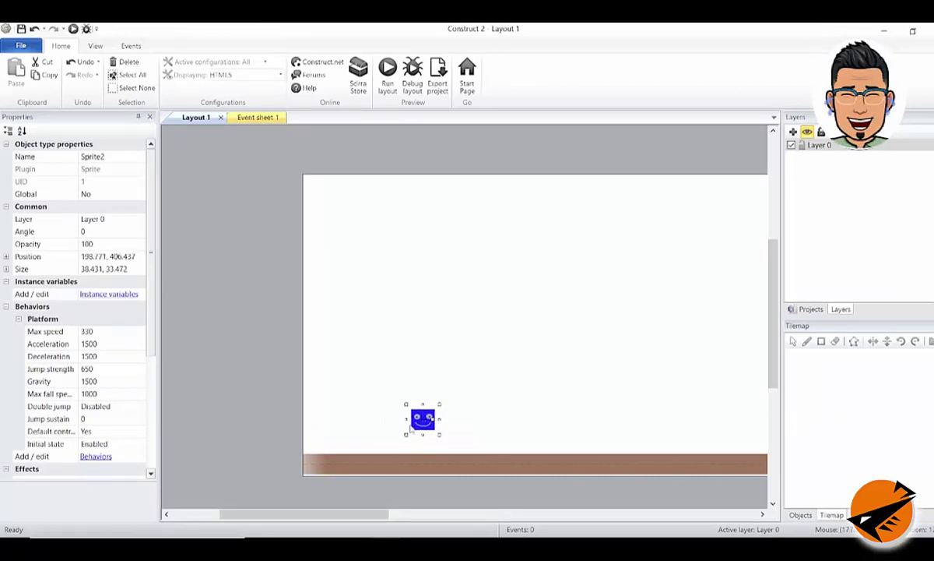
drag(415, 430, 320, 449)
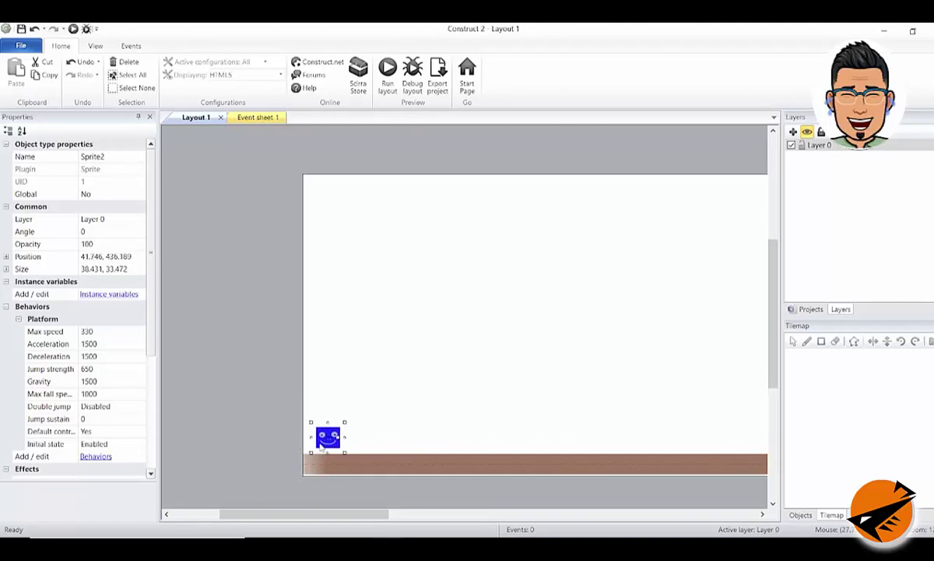
click(367, 388)
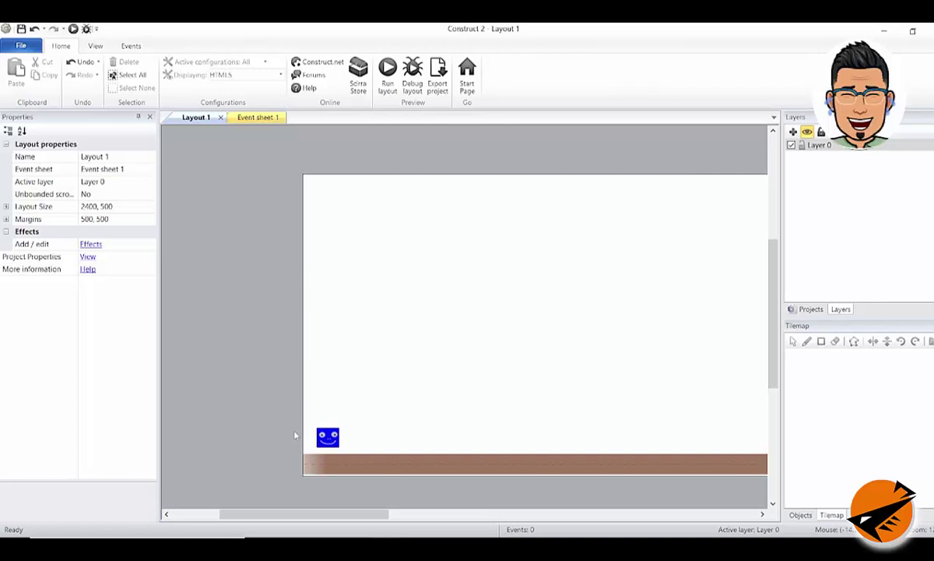
Add the Bound to layout behavior to the blue face sprite and close its behaviors list
click(328, 441)
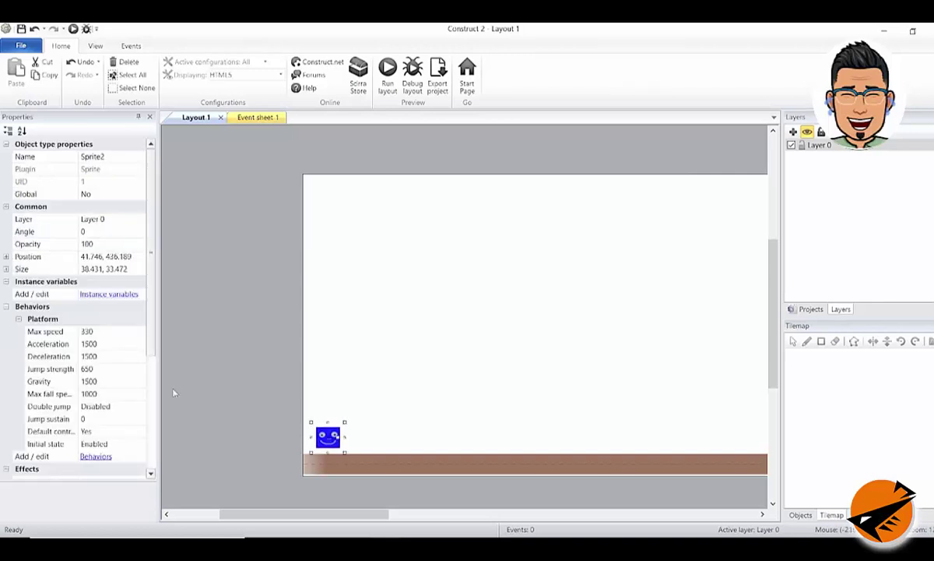
scroll(117, 335, down, 4)
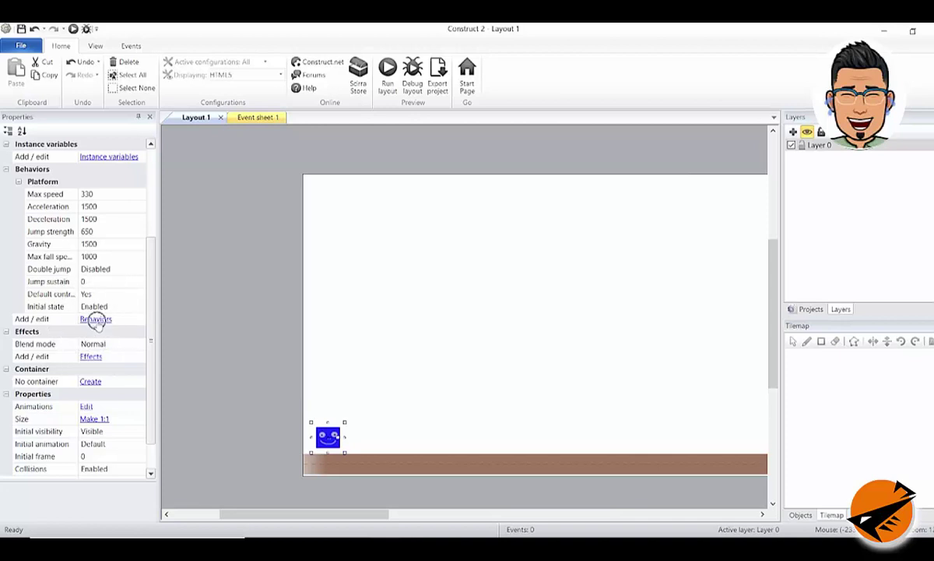
click(95, 318)
click(394, 221)
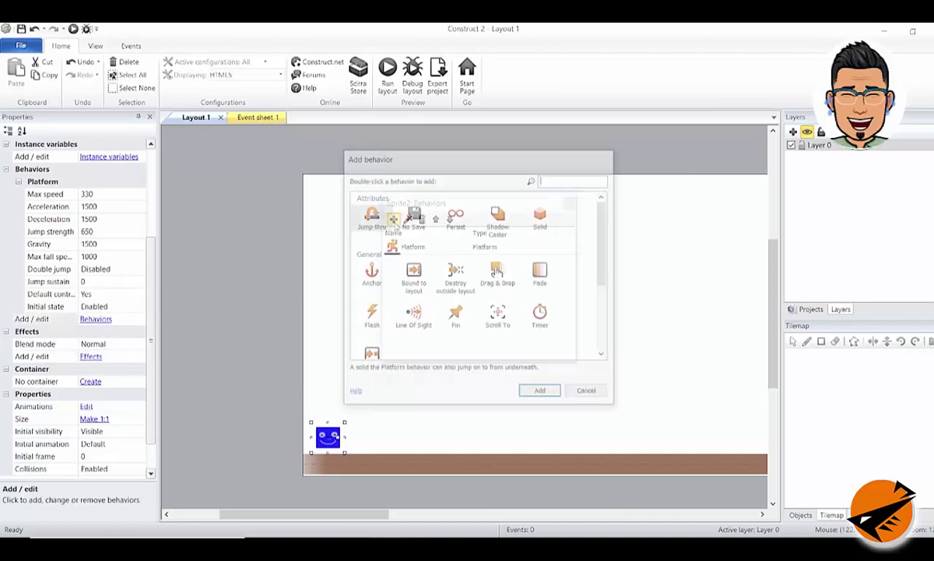
drag(607, 244, 613, 324)
scroll(506, 296, up, 3)
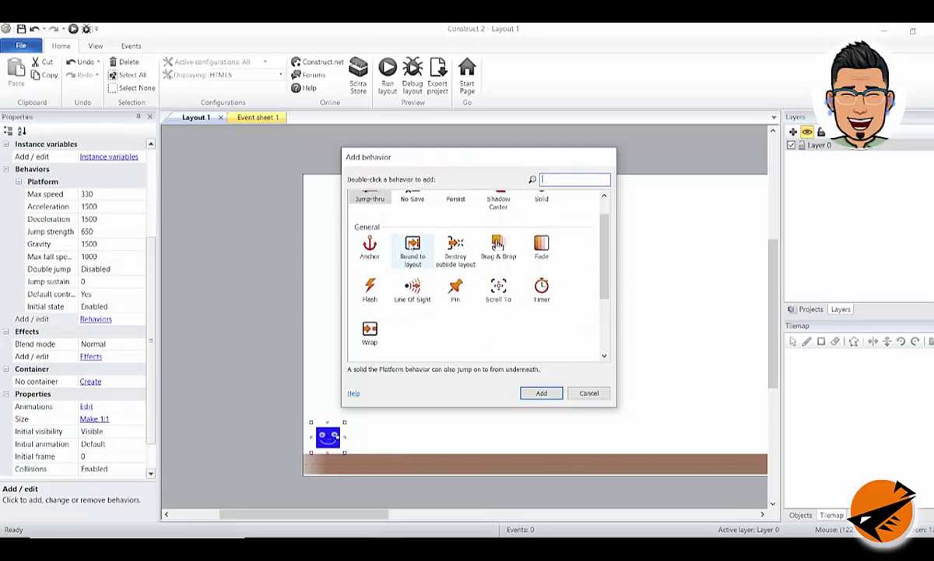
click(413, 251)
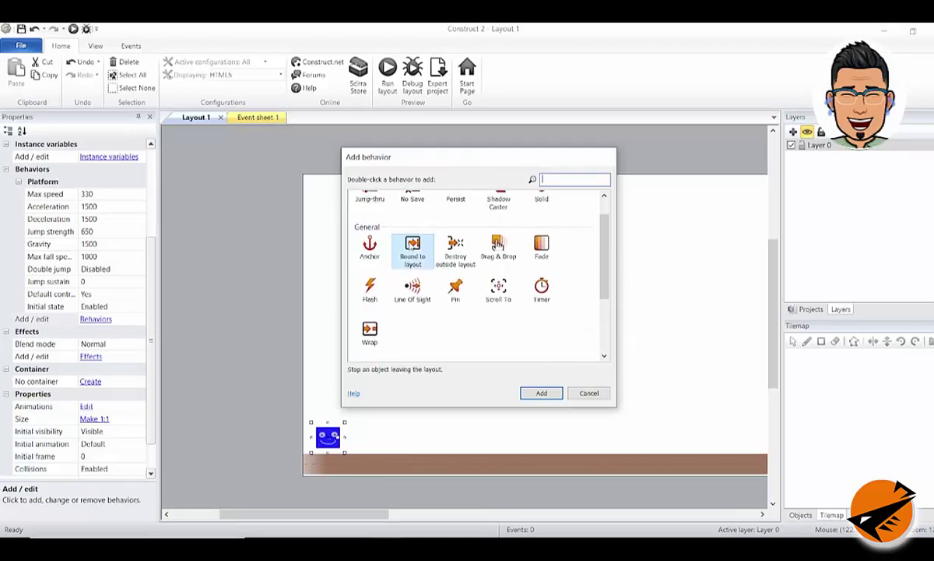
click(539, 393)
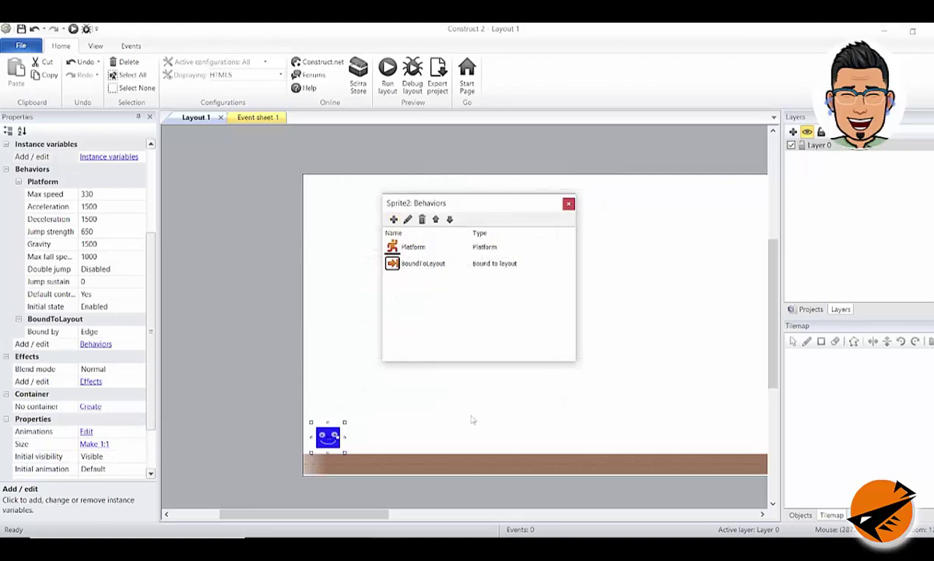
click(568, 205)
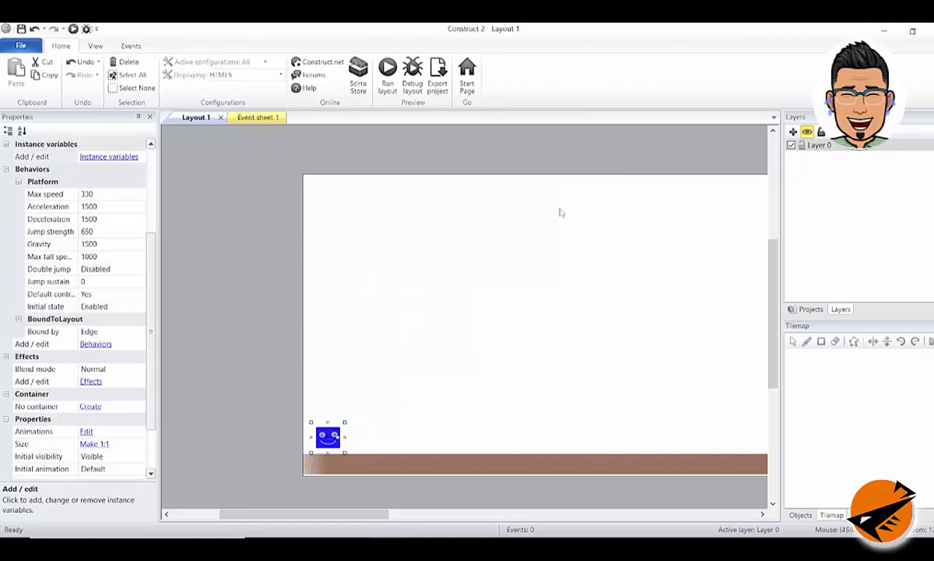
Preview the layout in the browser, walk the blue face against the left edge and far to the right, and return to Construct 2
click(387, 76)
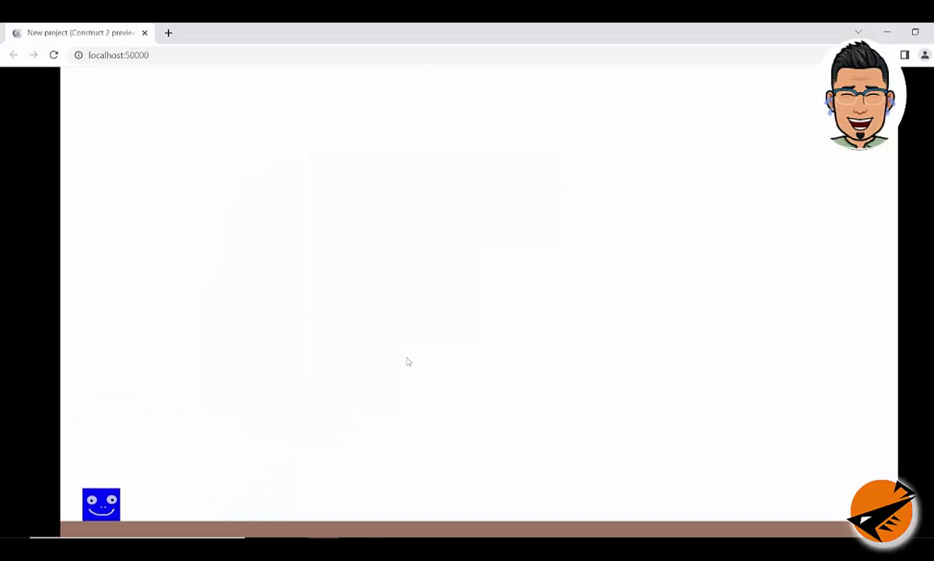
key(Left)
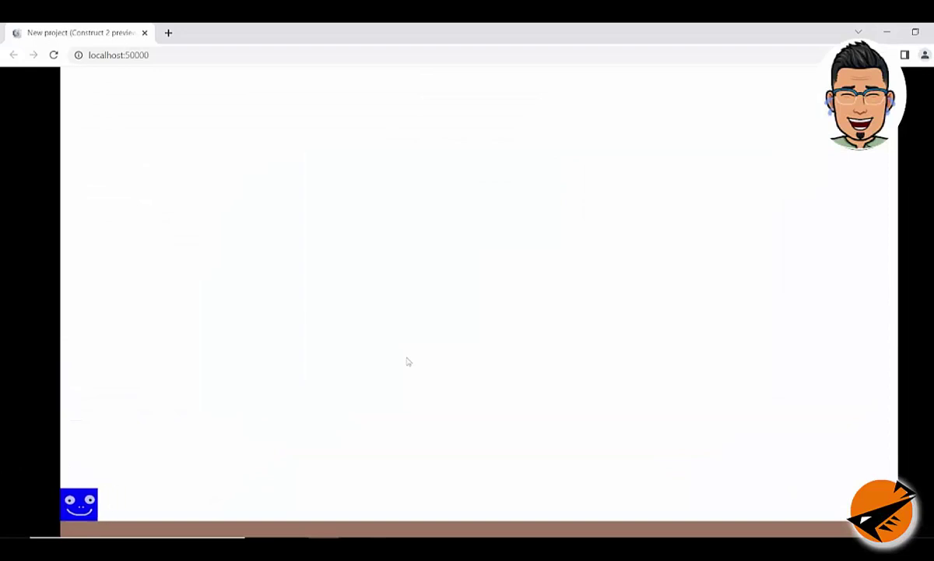
key(Right)
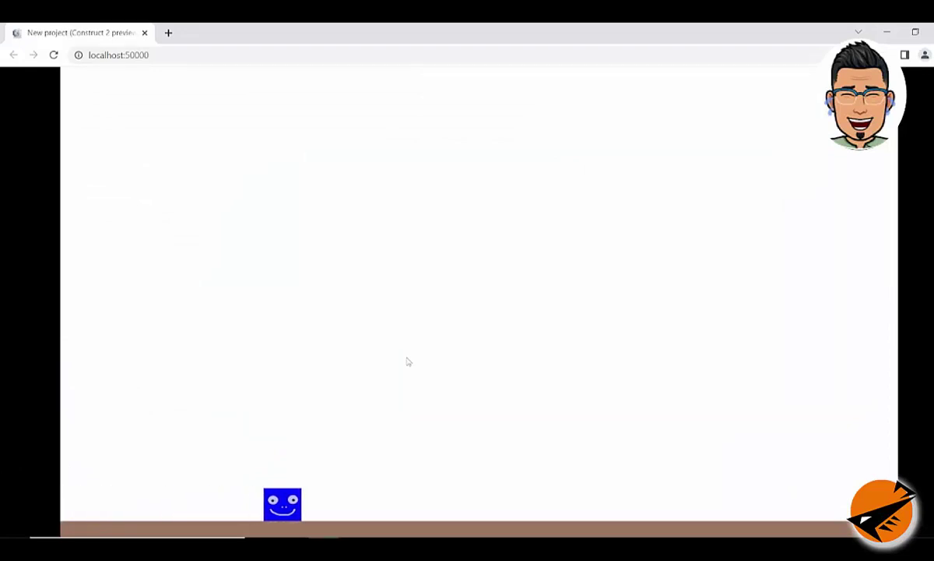
key(Right)
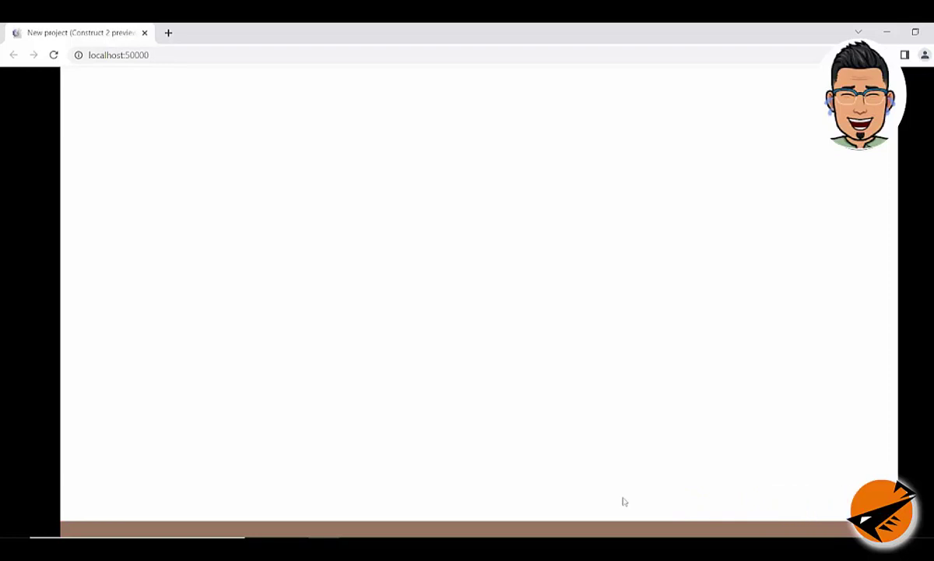
key(Left)
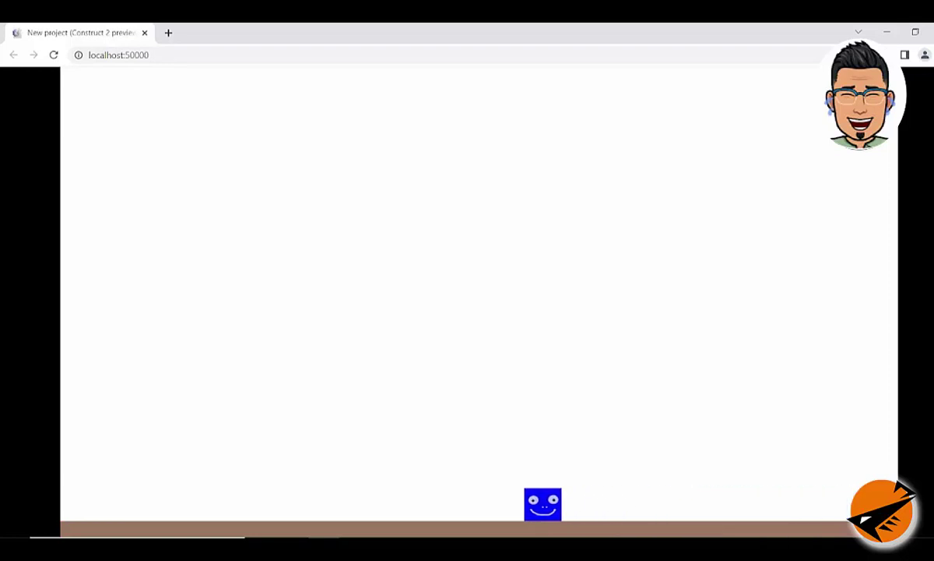
key(alt+Tab)
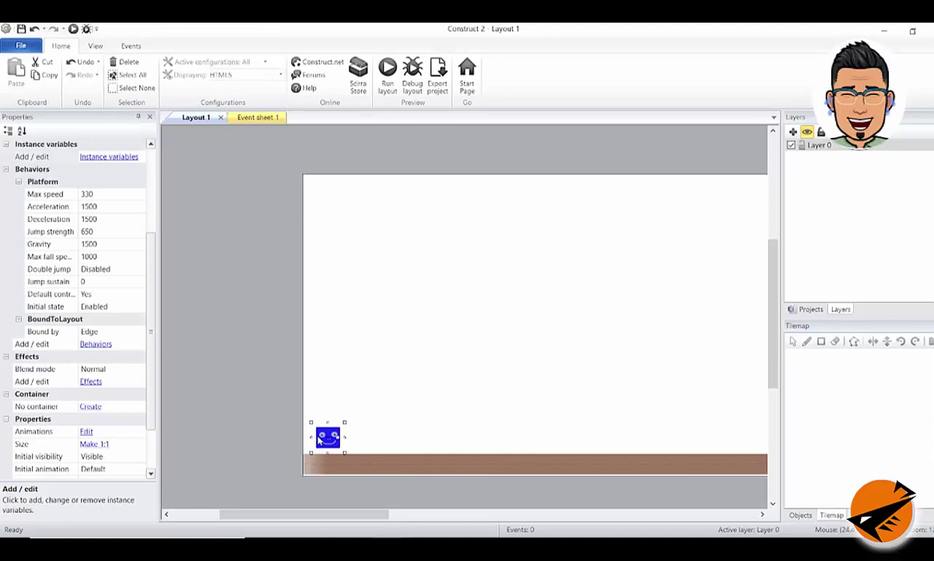
Add the Scroll To behavior to the blue face sprite and close its behaviors list
click(97, 345)
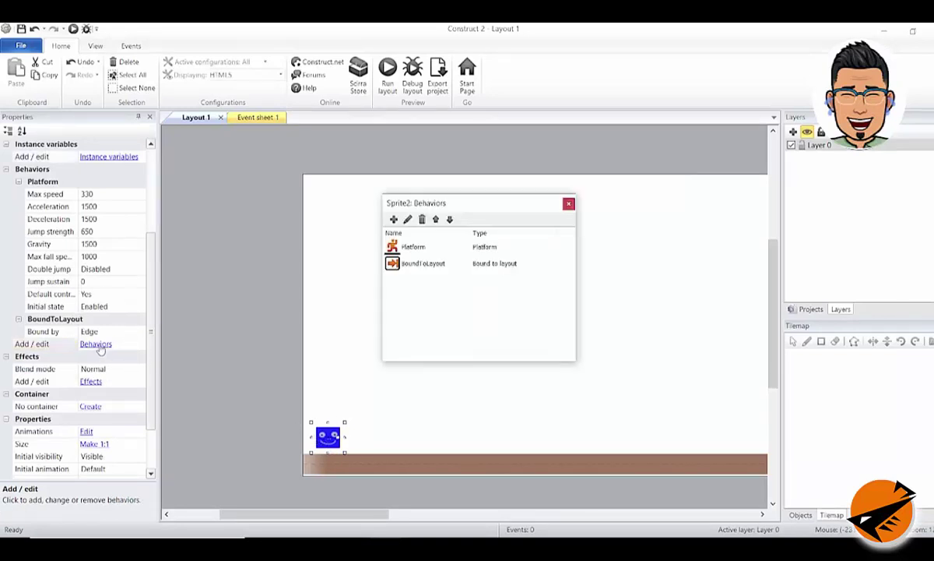
click(393, 218)
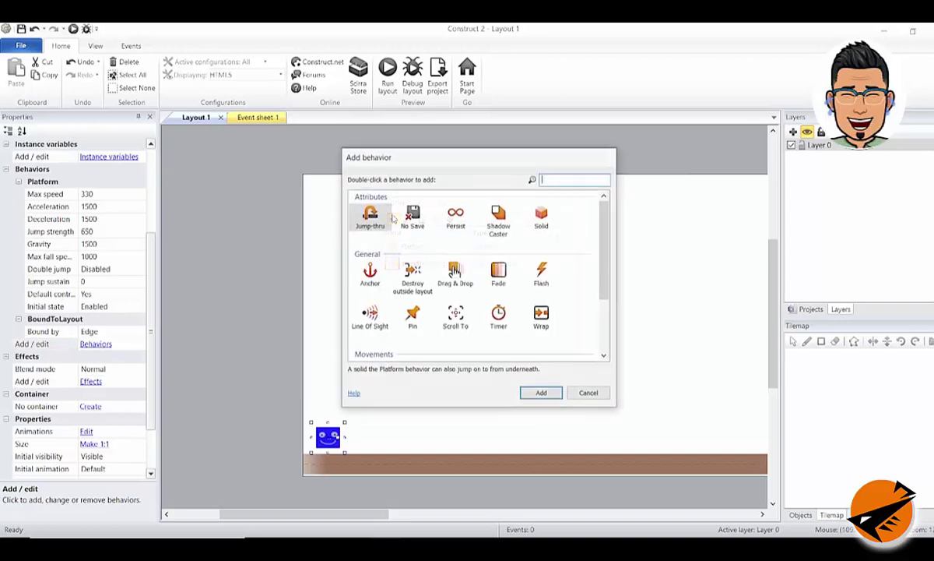
click(456, 315)
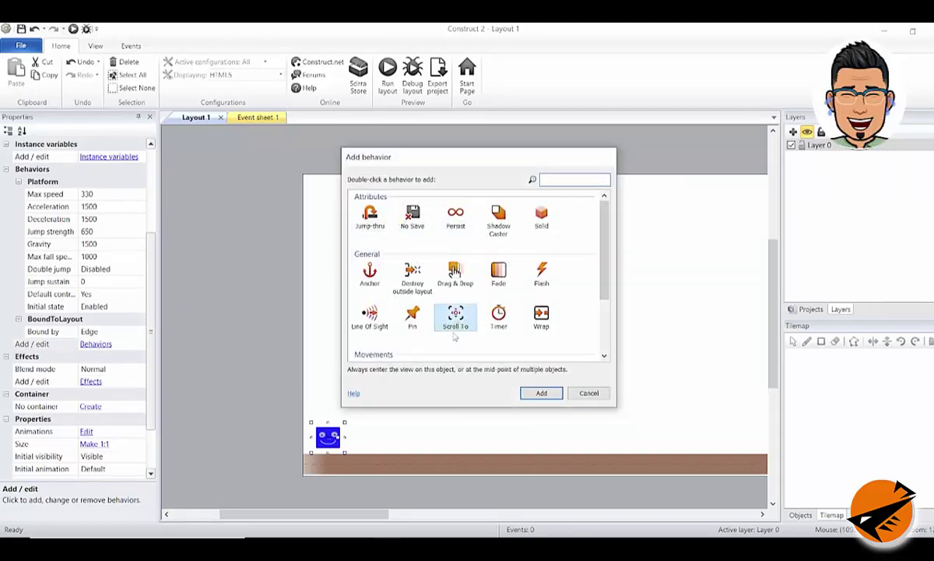
click(547, 393)
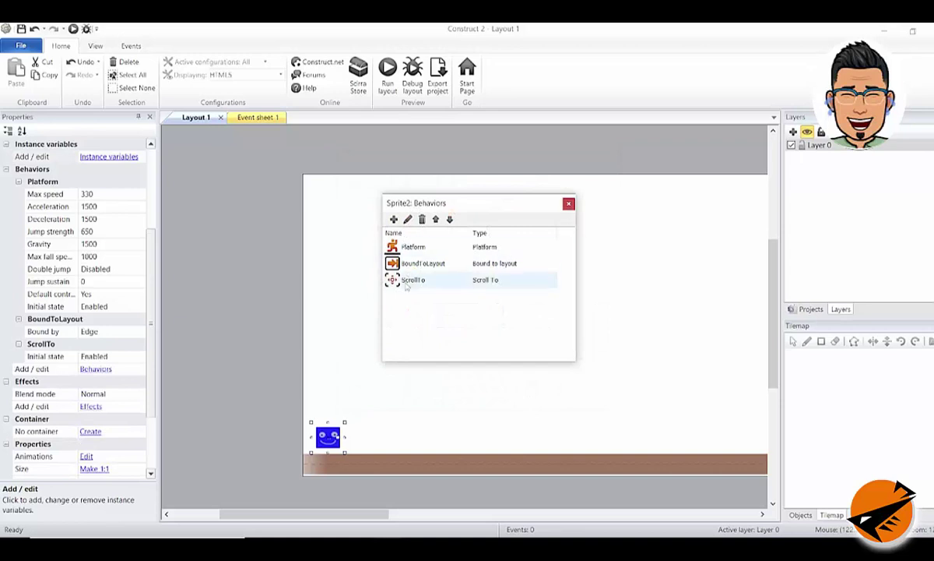
click(569, 204)
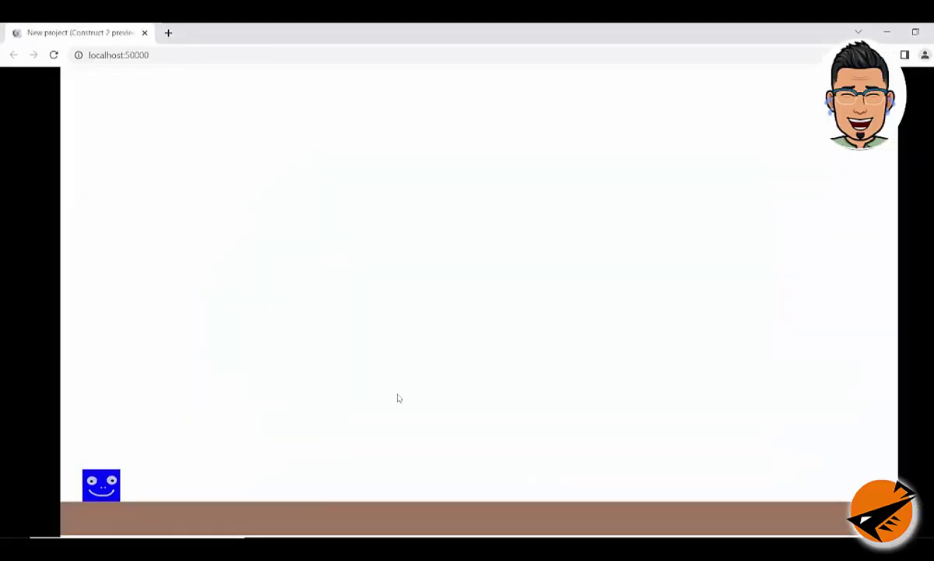
Preview the layout in the browser, walk and jump the blue face both ways to test the scrolling view, and return to Construct 2
key(Left)
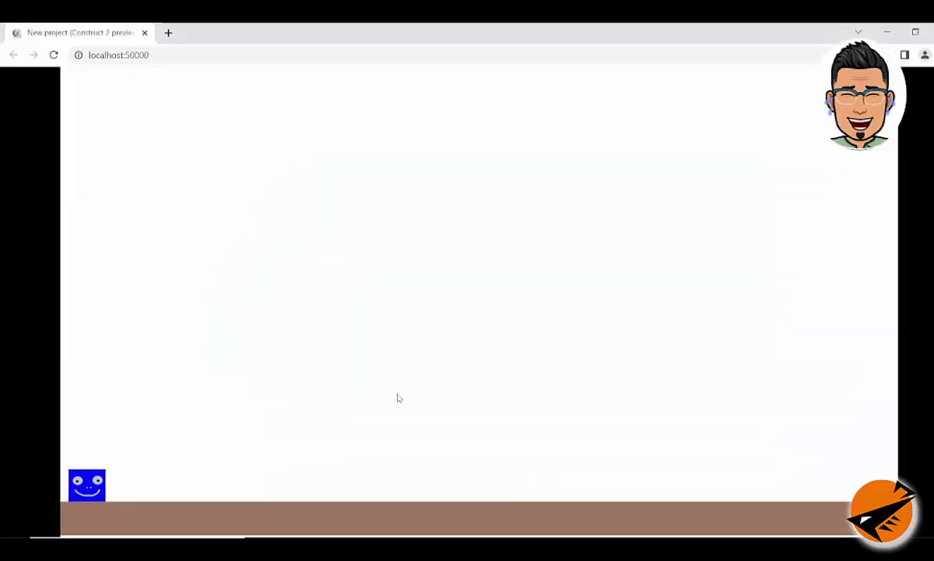
key(Right)
key(Up)
key(Right)
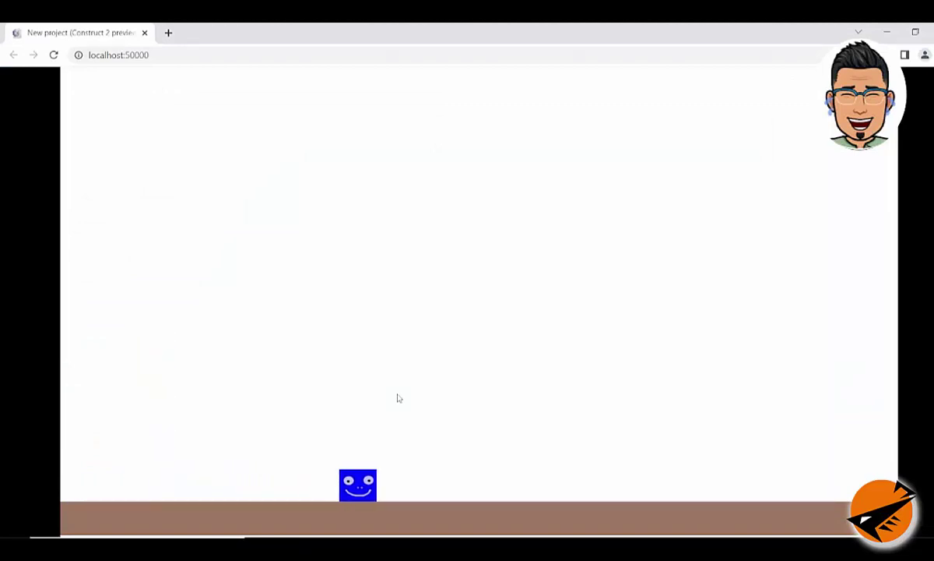
key(Up)
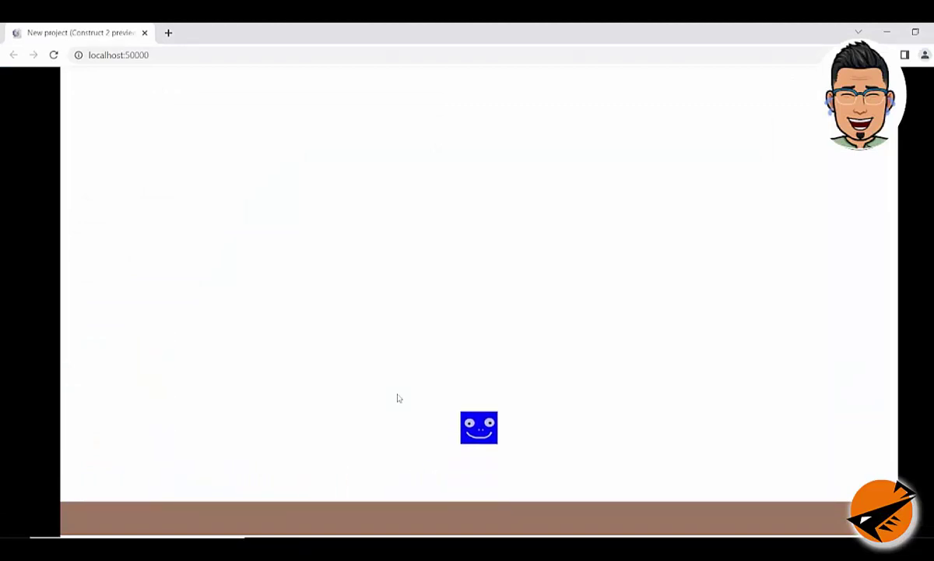
key(Left)
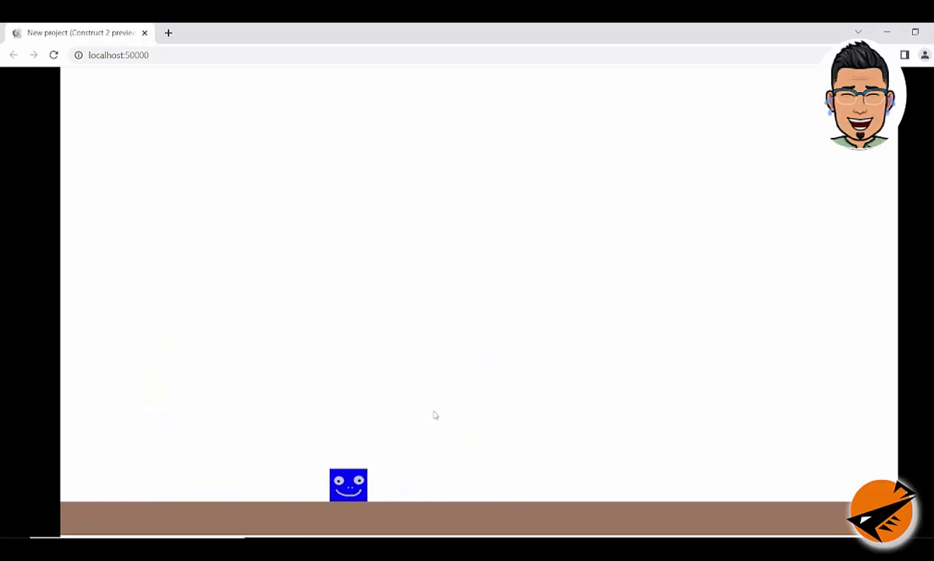
key(Right)
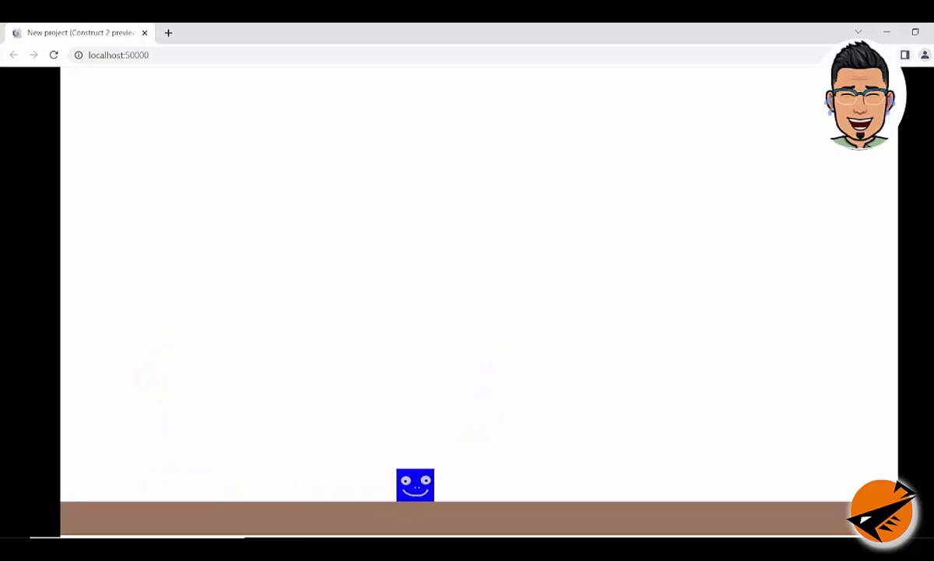
key(Left)
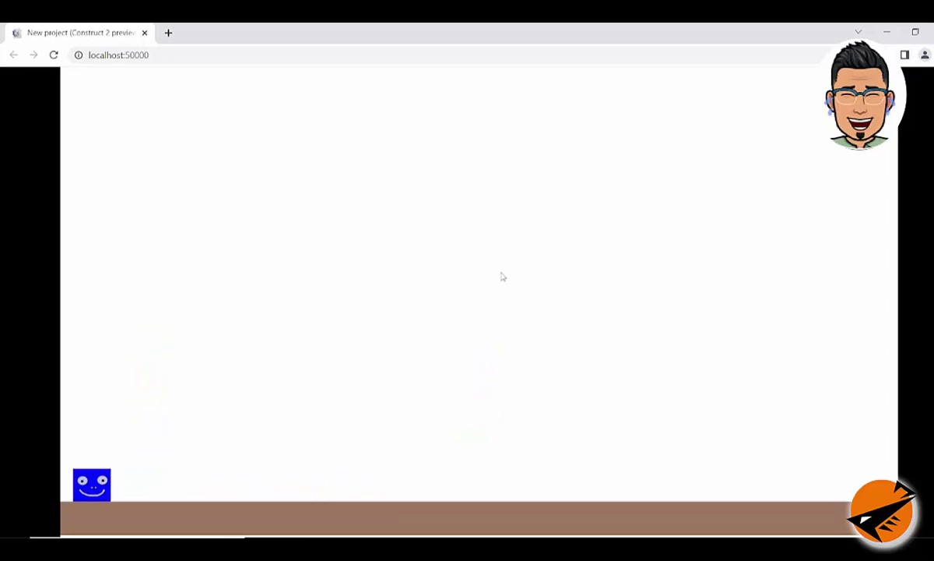
key(Right)
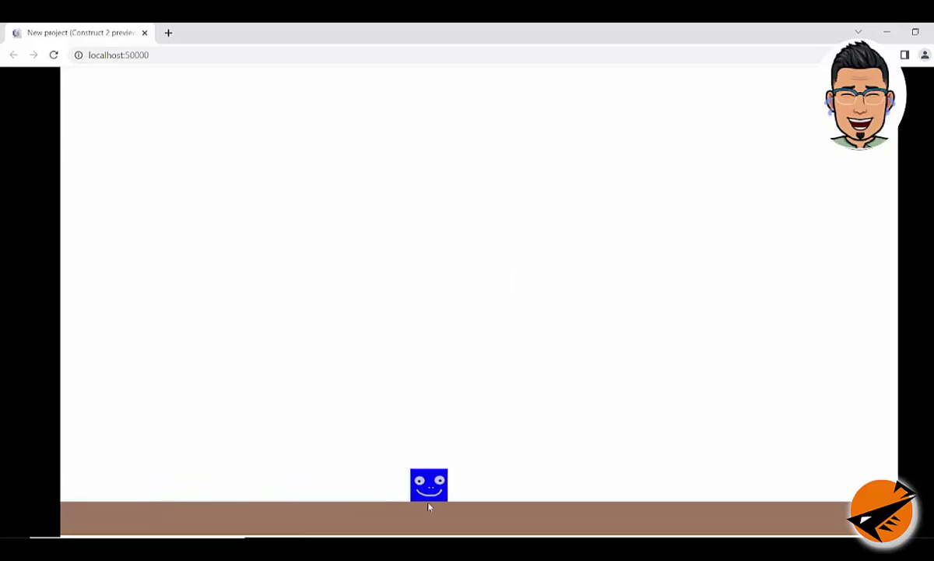
mouse_move(386, 547)
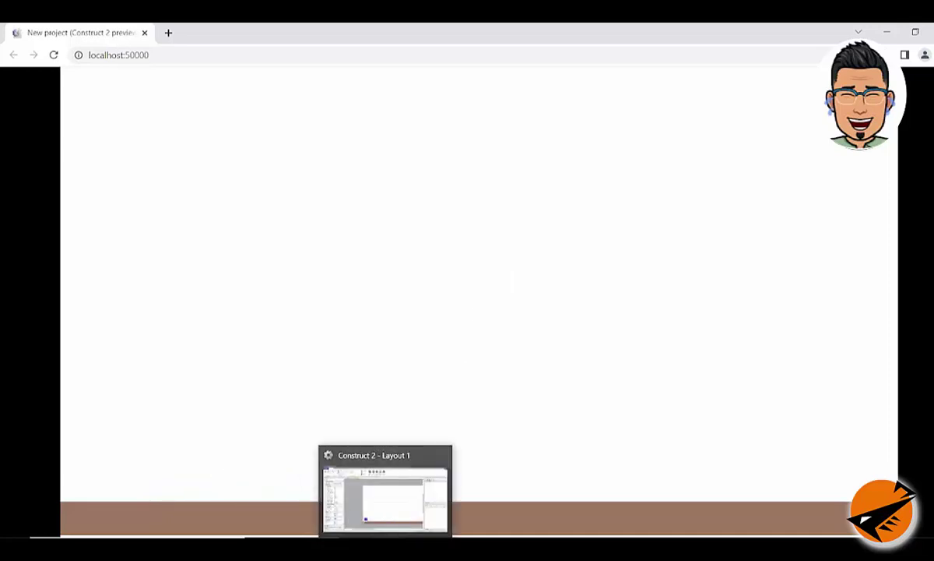
click(385, 494)
click(461, 343)
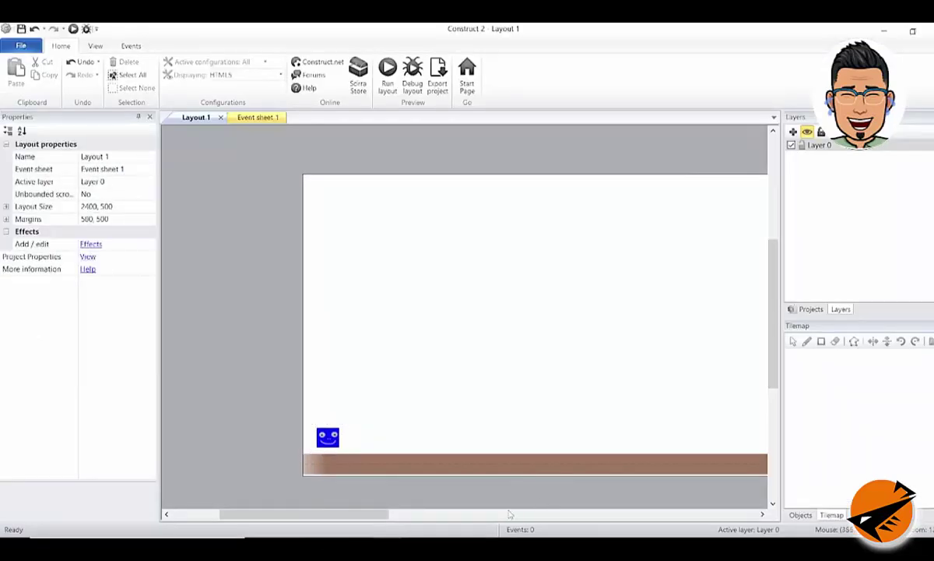
Insert a new Sprite object into the layout near the ground, beyond the blue face
drag(348, 514, 416, 482)
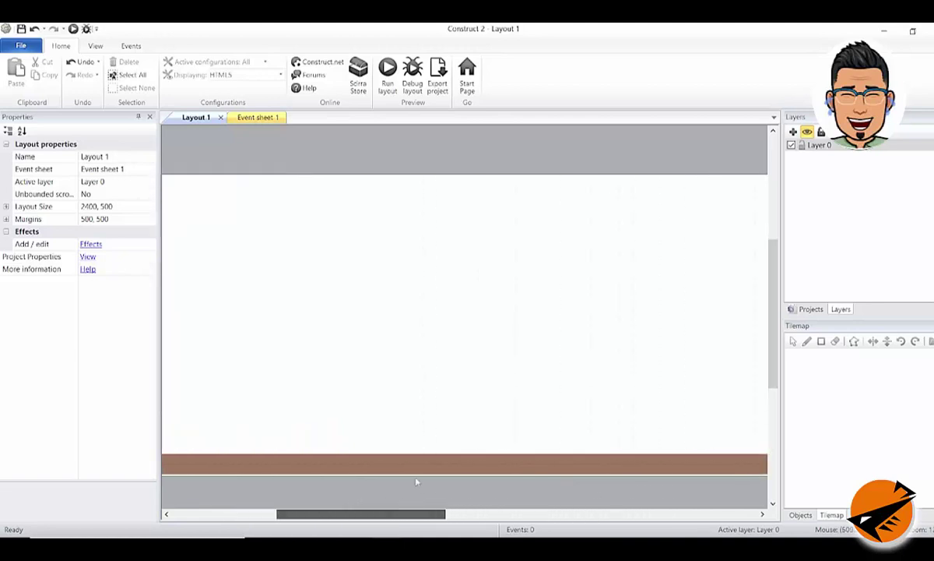
click(426, 470)
click(431, 418)
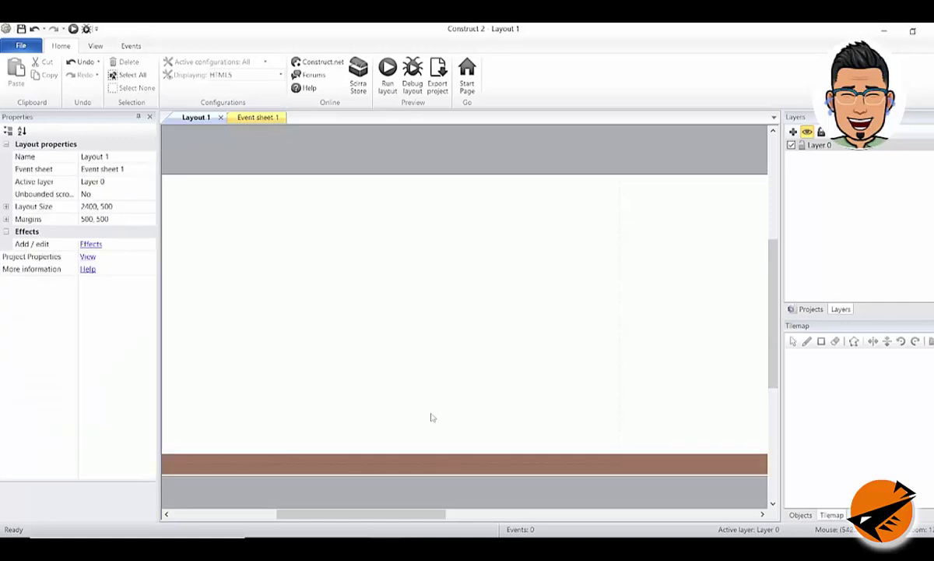
double_click(430, 418)
click(449, 302)
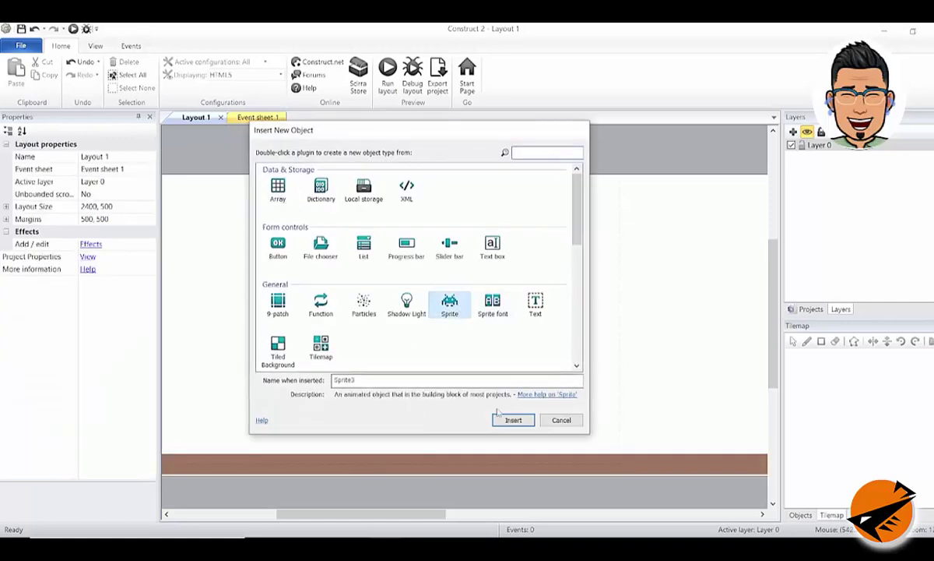
click(513, 421)
click(387, 421)
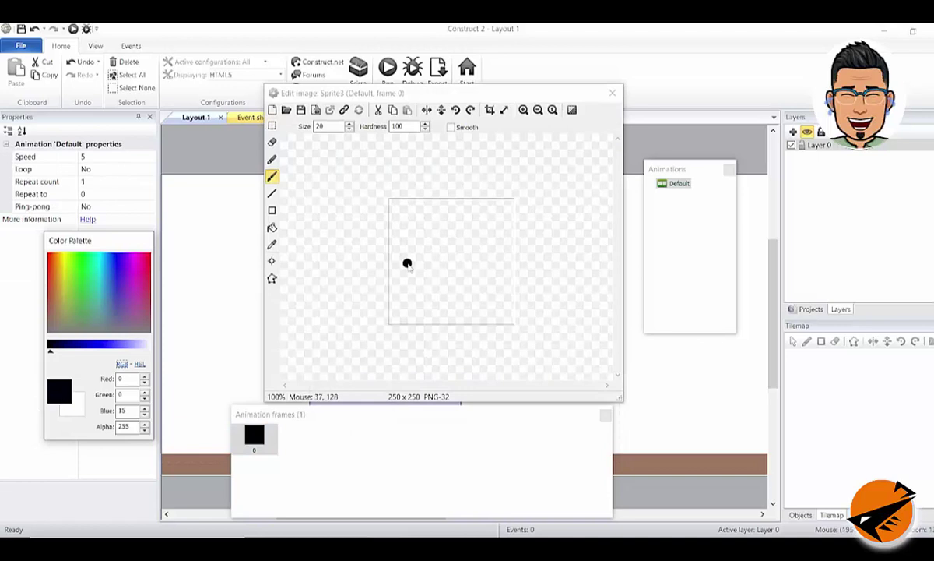
Fill the new sprite with black and shrink it to a block of about 48 by 29 standing on the ground at about 205, 450
click(271, 227)
click(433, 249)
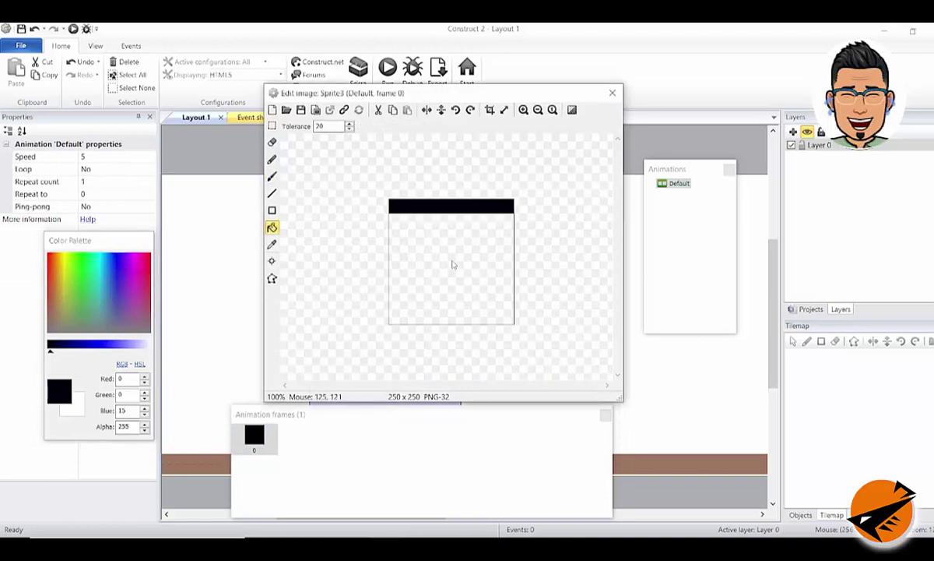
click(612, 93)
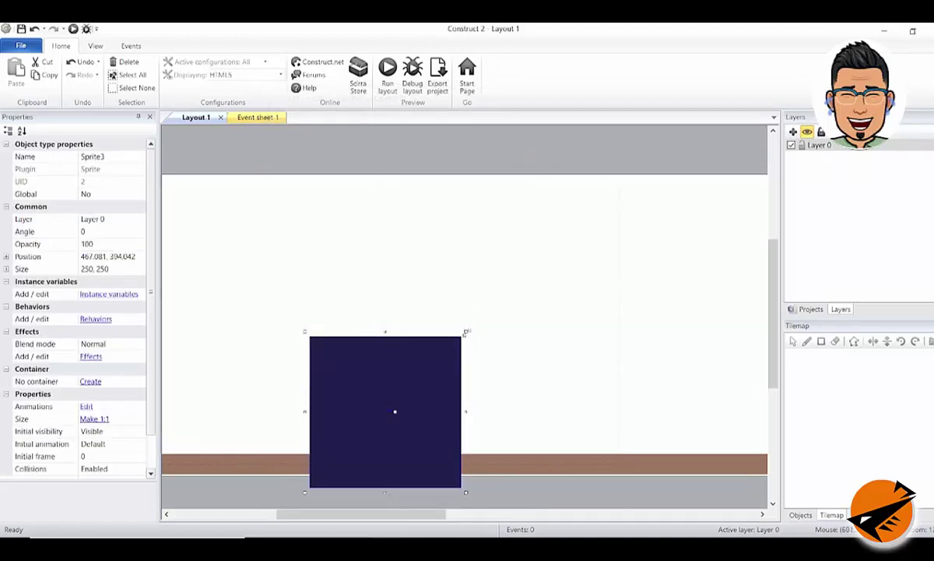
drag(466, 332, 222, 458)
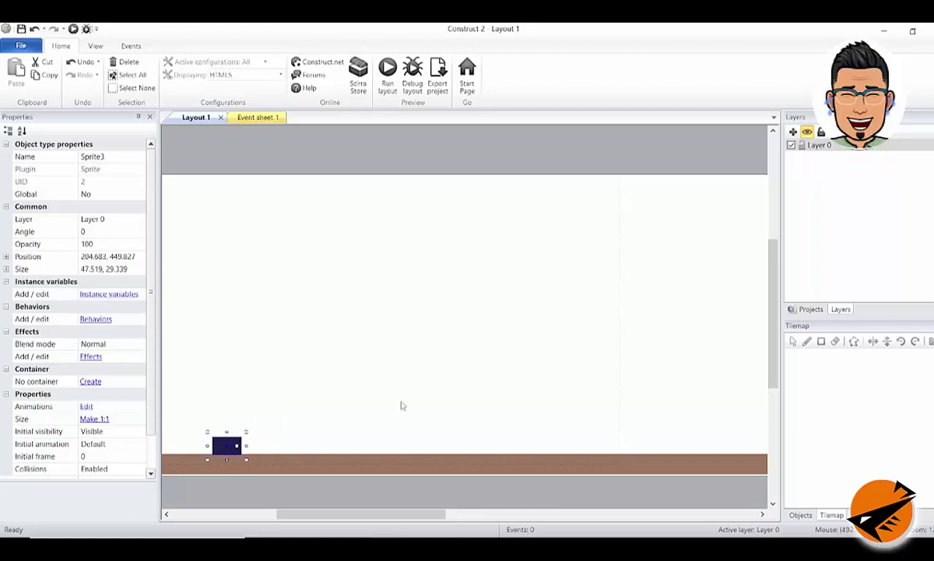
Move the blue face further right and higher above the ground, and place a black block on the ground at about 421, 450
drag(362, 514, 293, 514)
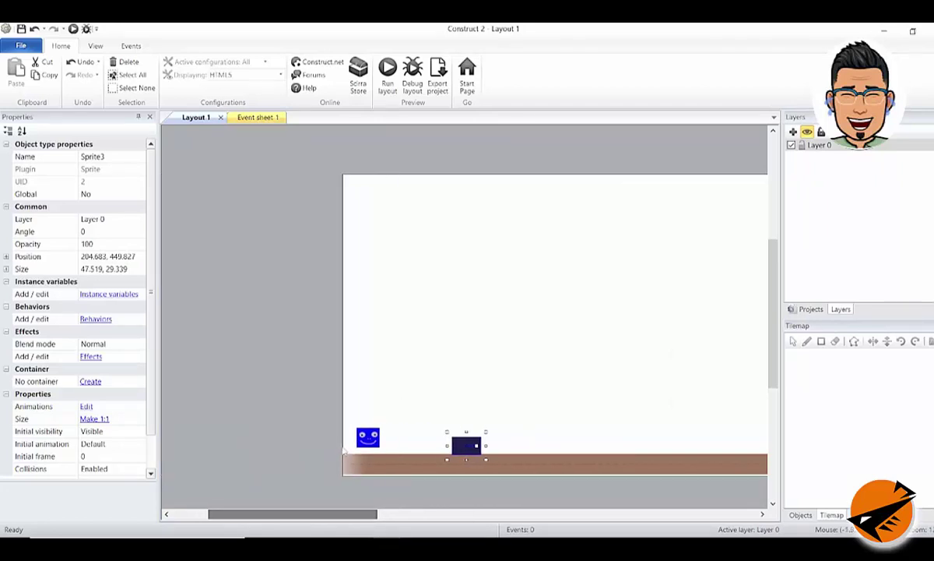
drag(369, 436, 562, 399)
mouse_move(465, 444)
mouse_down()
mouse_move(352, 451)
mouse_move(474, 433)
mouse_move(659, 450)
mouse_move(593, 450)
mouse_up()
middle_drag(343, 492, 15, 477)
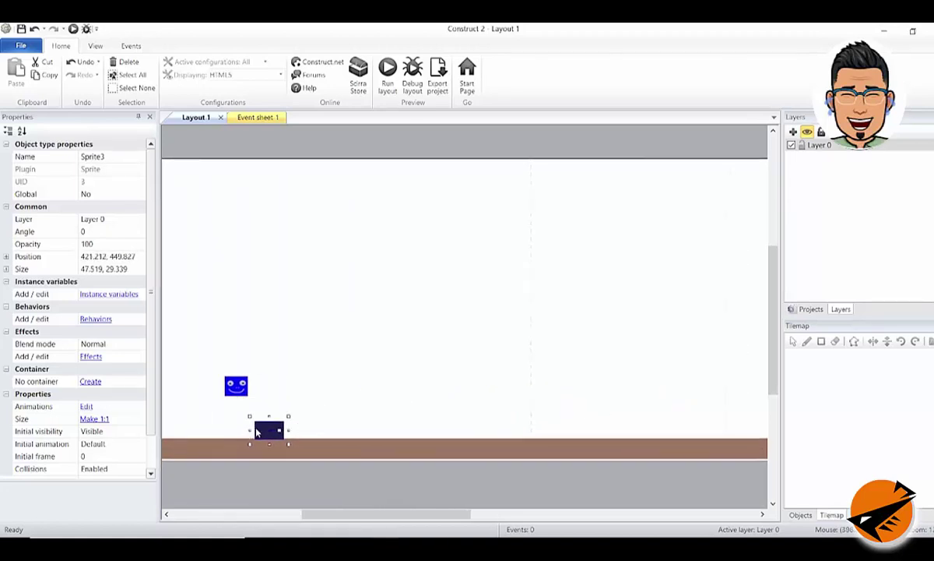
Duplicate the small black block twice along the ground, at about 734, 453 and 1118, 451, and deselect
ctrl+drag(268, 434, 457, 435)
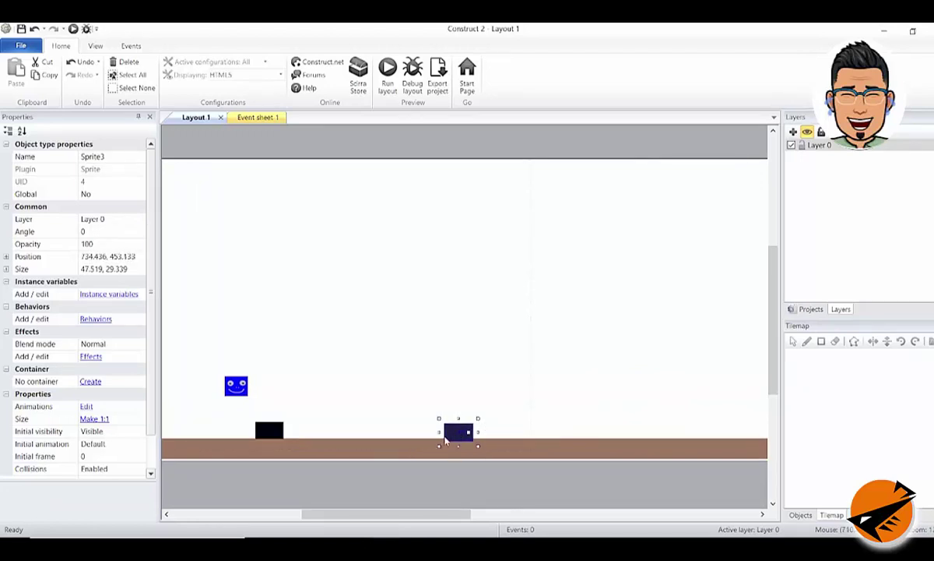
ctrl+drag(446, 441, 686, 437)
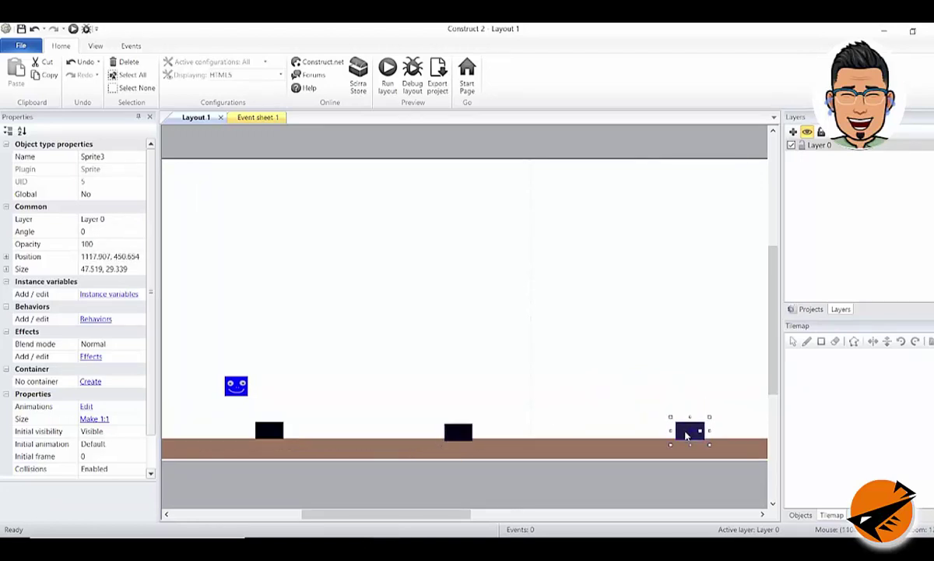
middle_drag(686, 437, 257, 407)
click(194, 398)
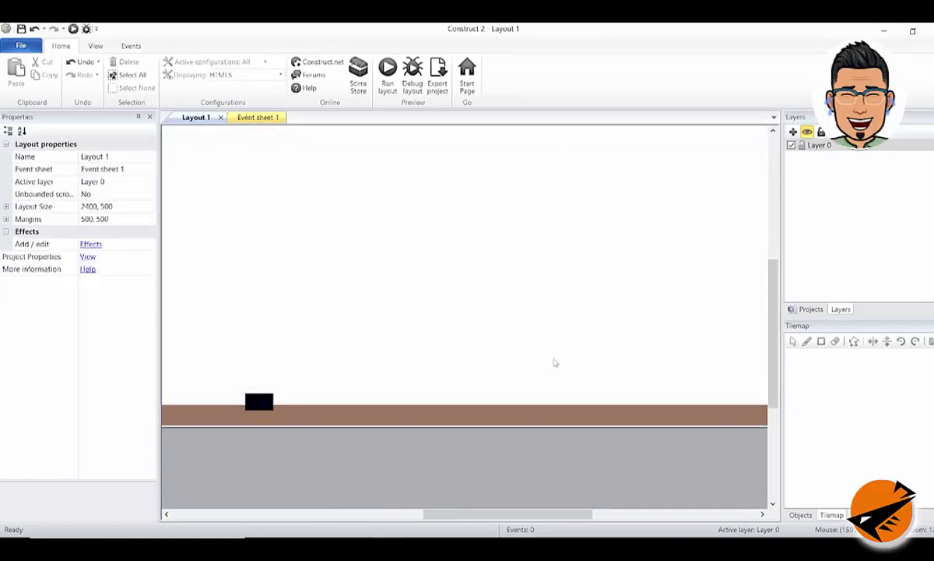
Add three taller block copies of 48 by 68 along the rest of the ground, the last at about 2374, 428 by the layout's right edge
scroll(556, 363, down, 2)
ctrl+scroll(555, 363, down, 5)
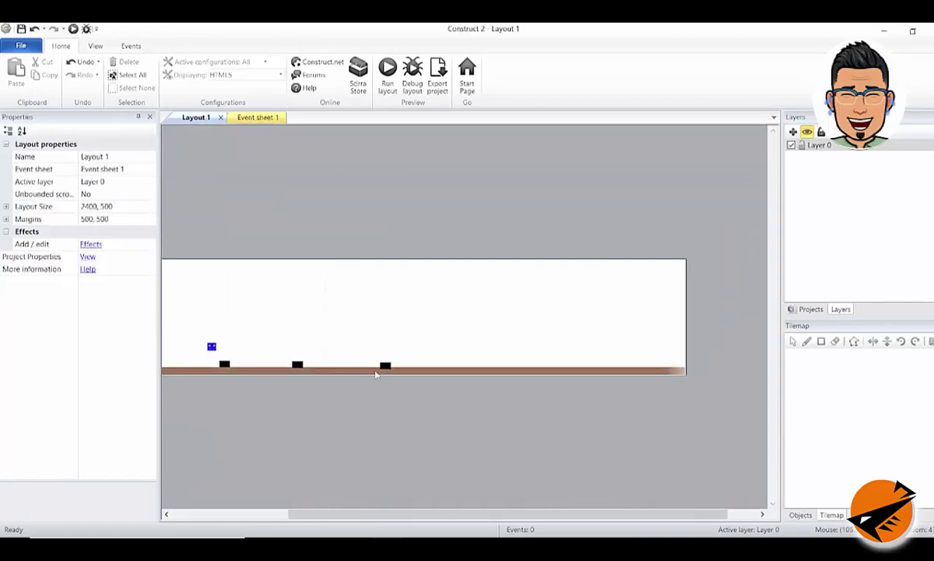
click(385, 366)
ctrl+drag(383, 370, 682, 362)
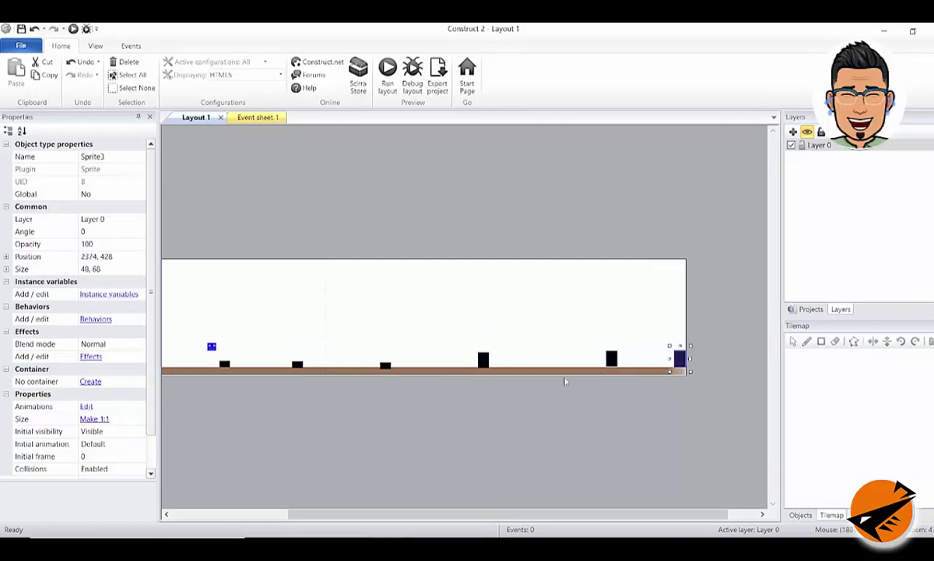